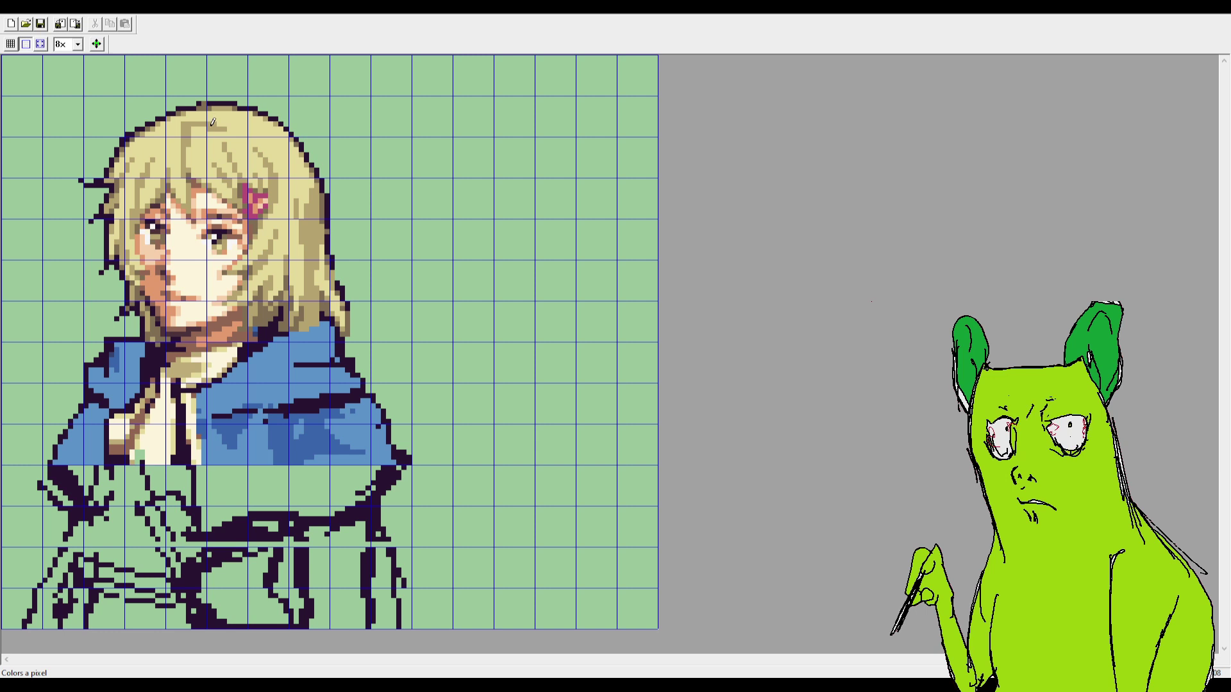
Step: Add a darker strand across the crown of the hair and touch up the blue cloak's front edge and shoulder fold
left_click_drag(240, 129, 214, 128)
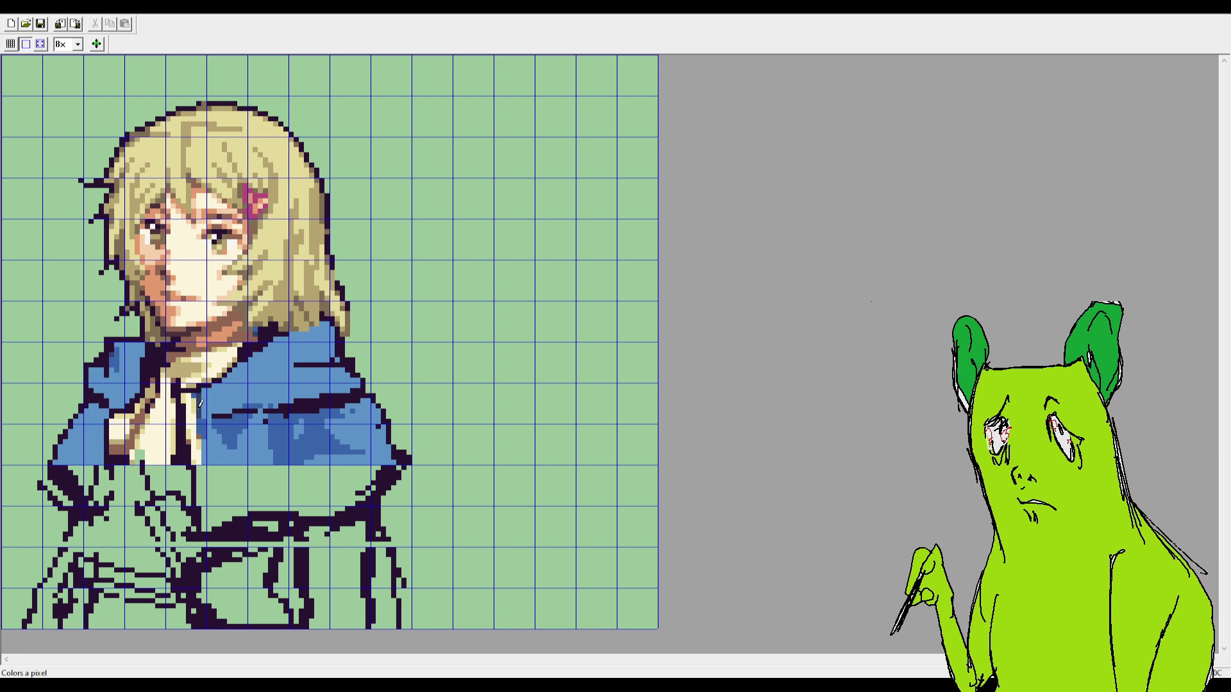
left_click_drag(201, 426, 205, 459)
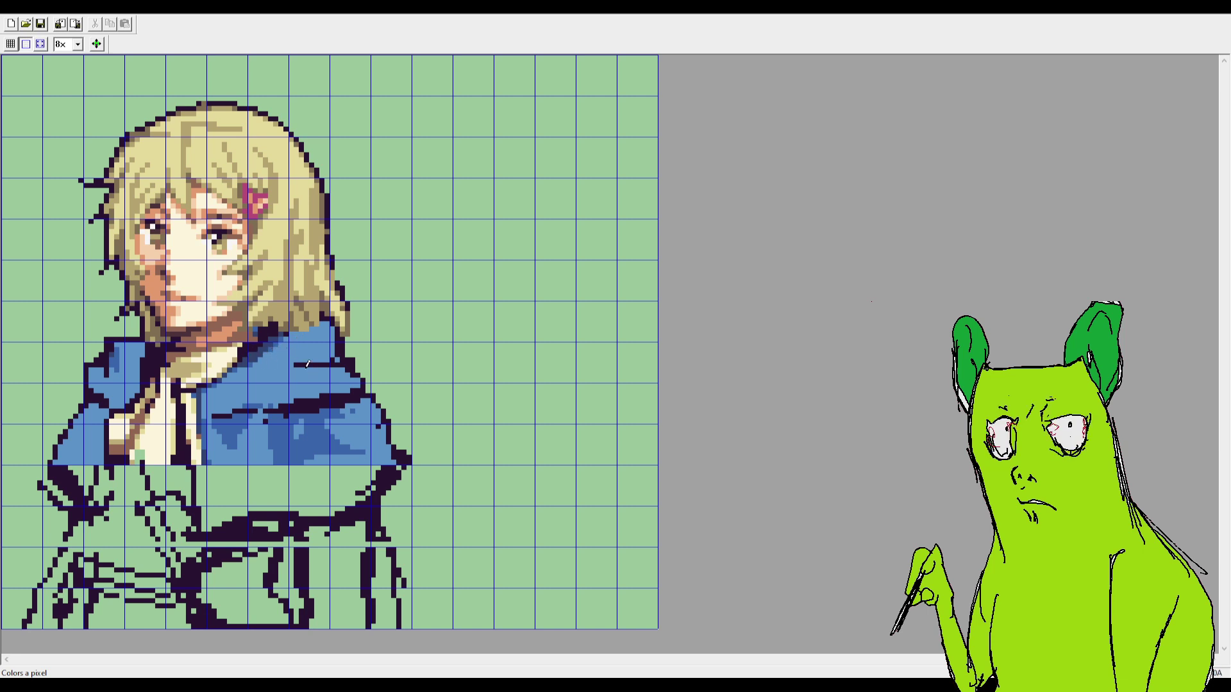
left_click_drag(319, 358, 344, 362)
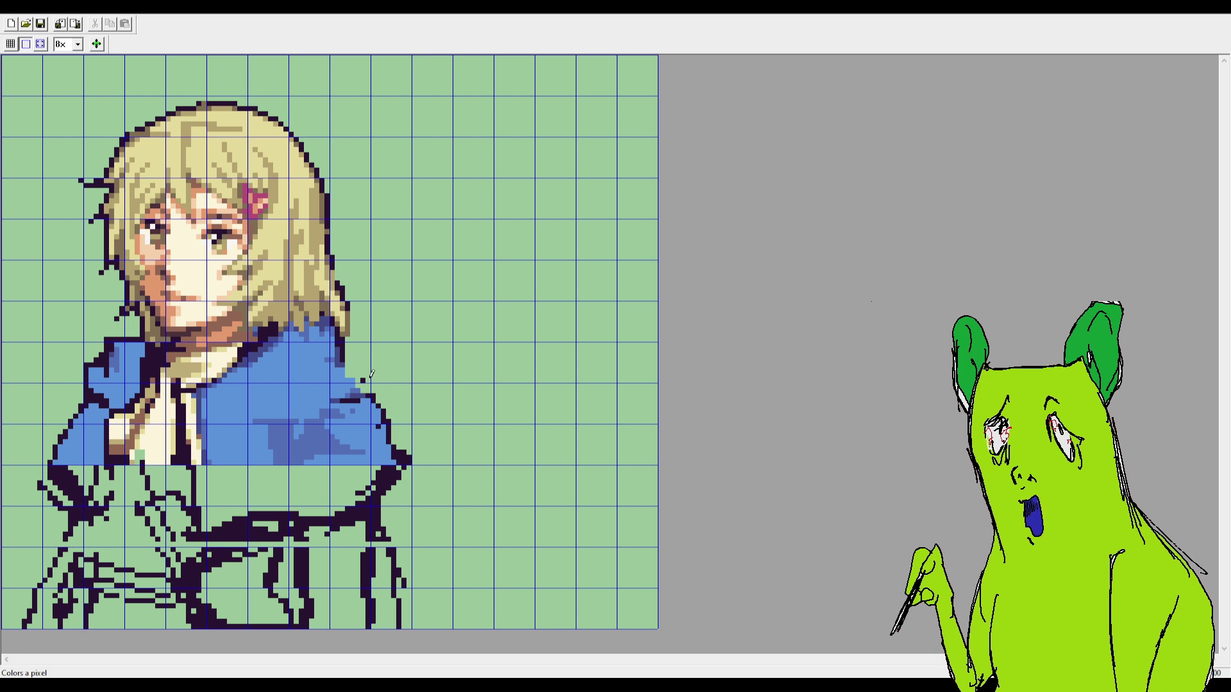
Step: Reshape the cloak's outer shoulder edge beneath the hair and draw darker blue folds across the shoulder, undoing a stray edge stroke
mouse_move(343, 363)
left_mouse_down()
mouse_move(335, 369)
mouse_move(338, 352)
left_mouse_up()
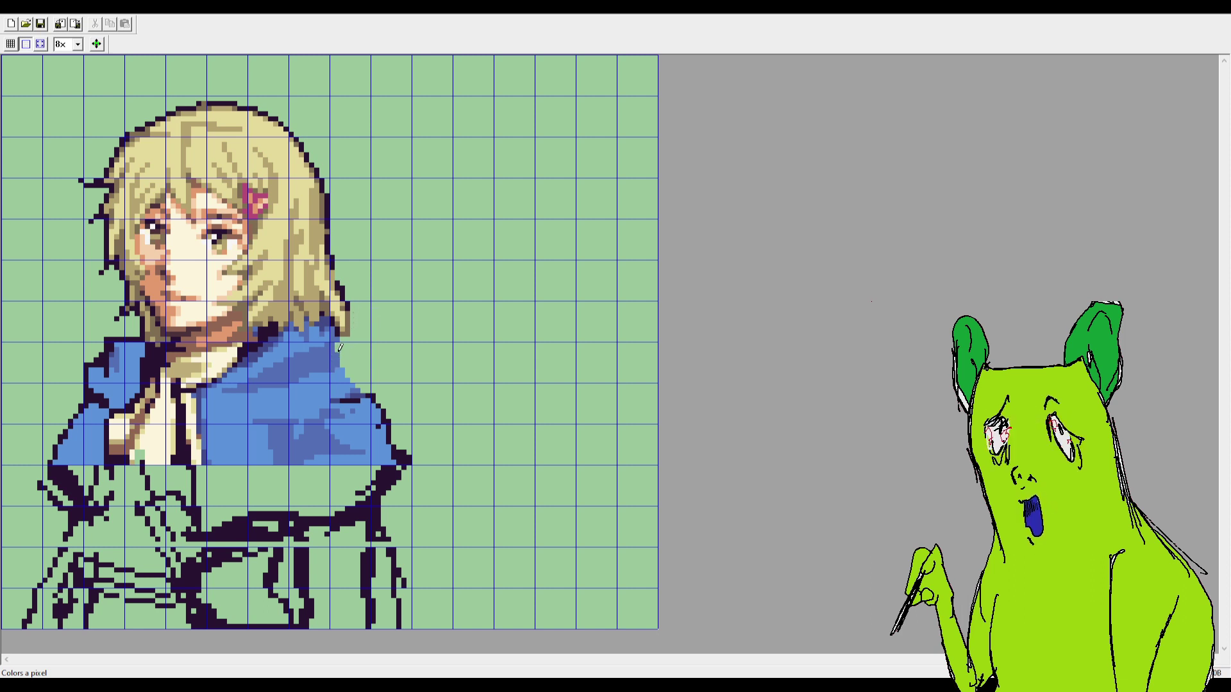
mouse_move(343, 343)
left_mouse_down()
mouse_move(344, 383)
mouse_move(361, 351)
left_mouse_up()
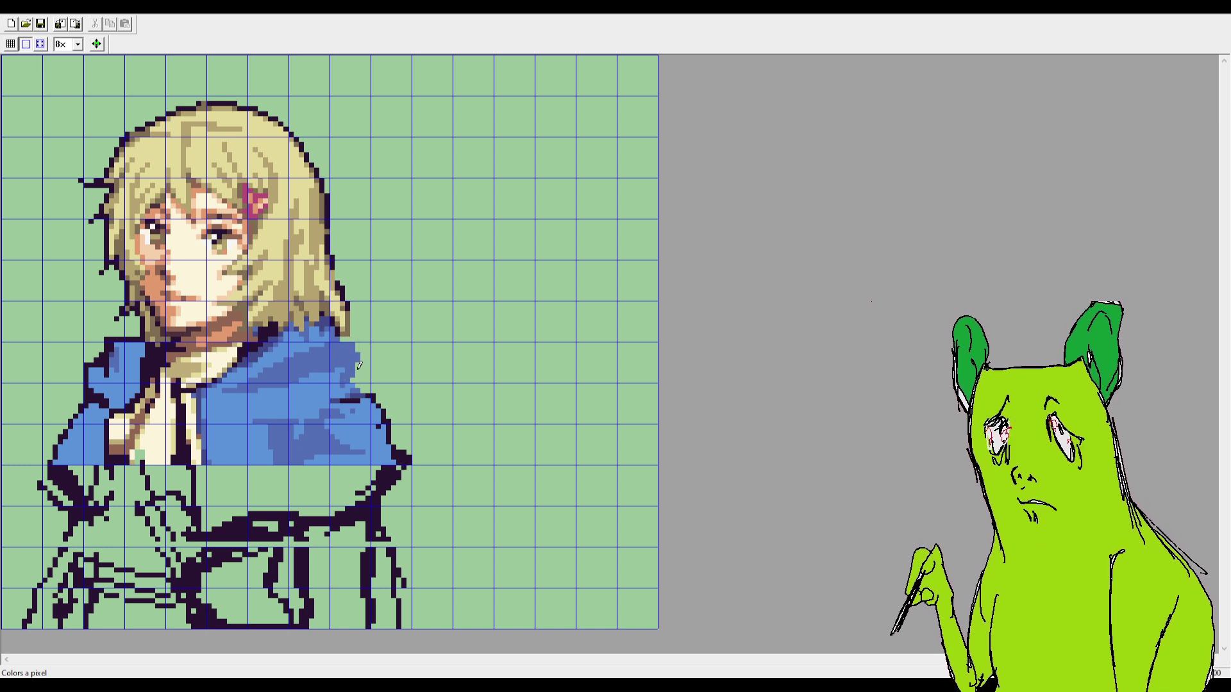
key("ctrl+z")
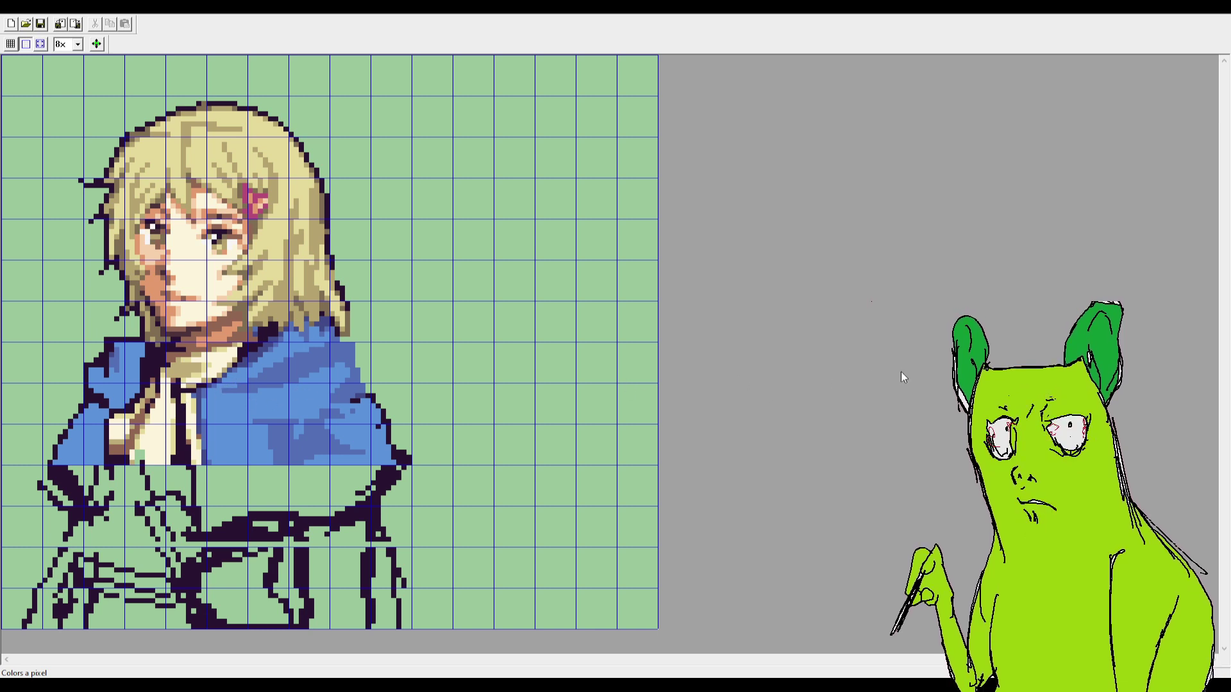
left_click_drag(253, 406, 381, 396)
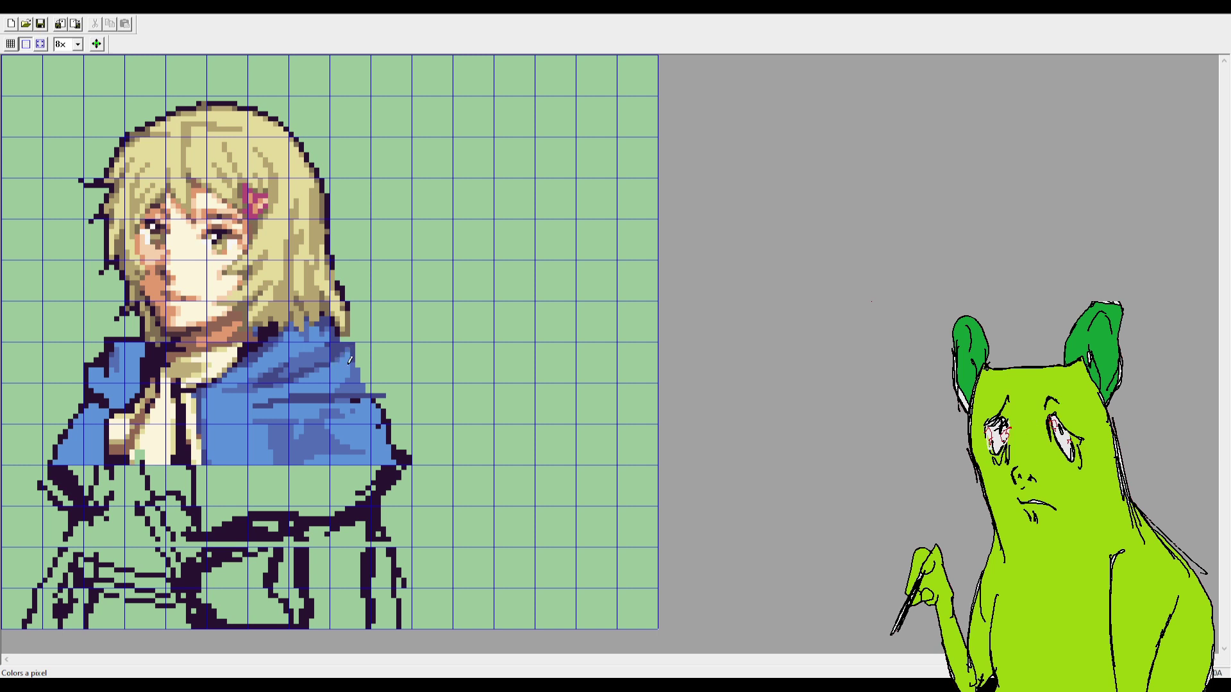
left_click_drag(349, 357, 349, 373)
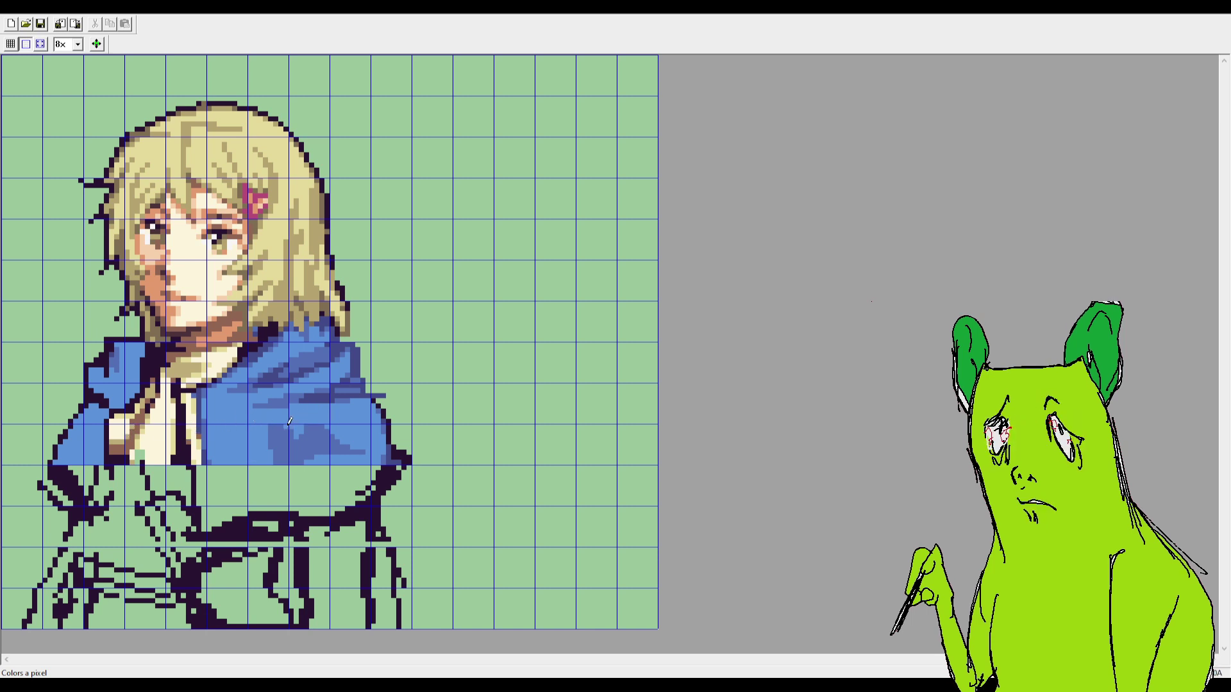
Step: Clear the old shadow patch on the lower cloak and sketch darker blue fold strokes there, undoing the last strokes
key("b")
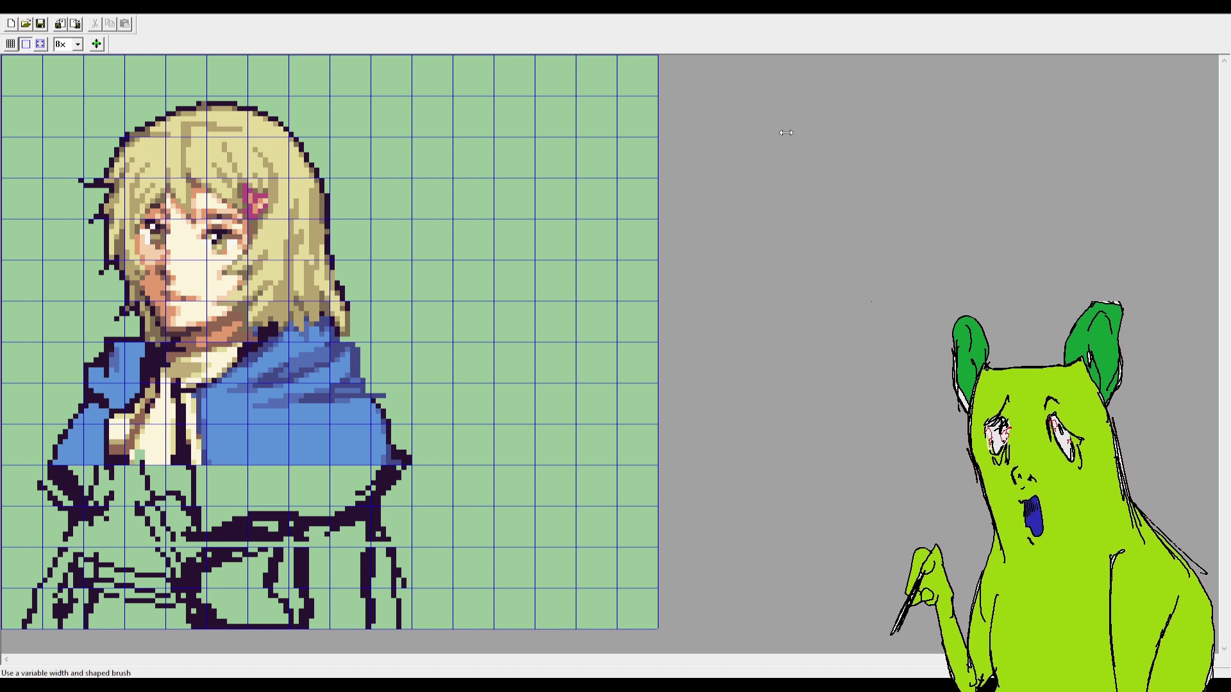
key("d")
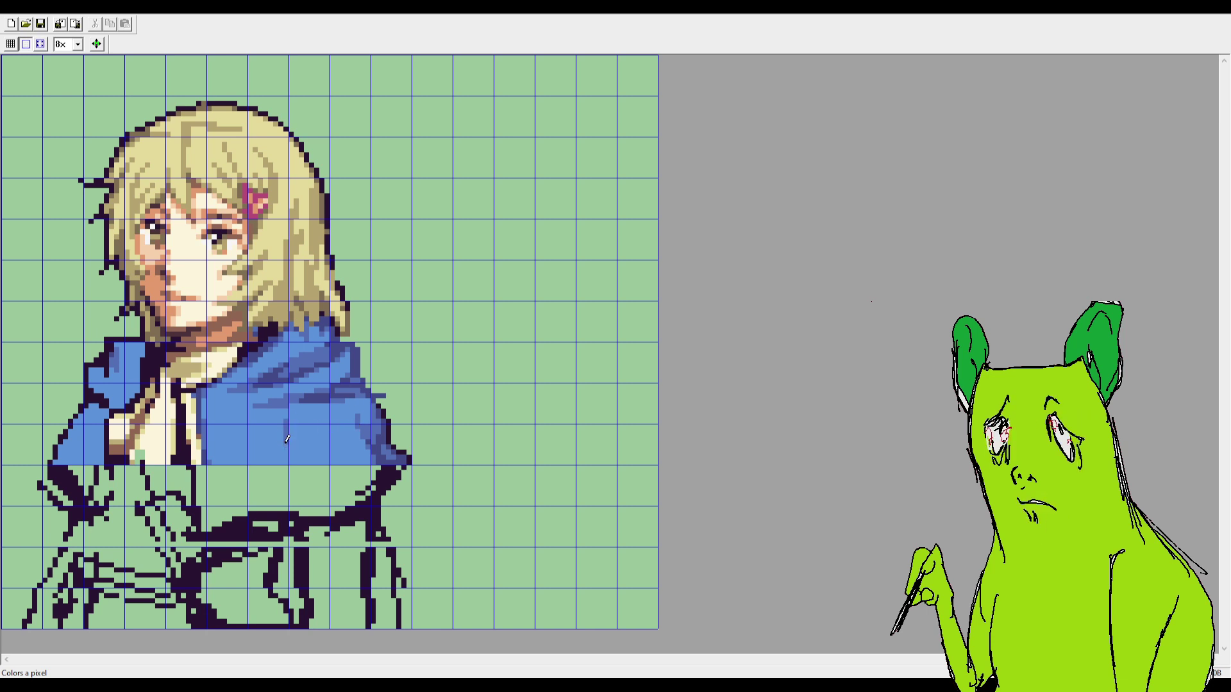
left_click_drag(284, 445, 296, 415)
left_click_drag(301, 417, 330, 461)
left_click_drag(331, 408, 320, 456)
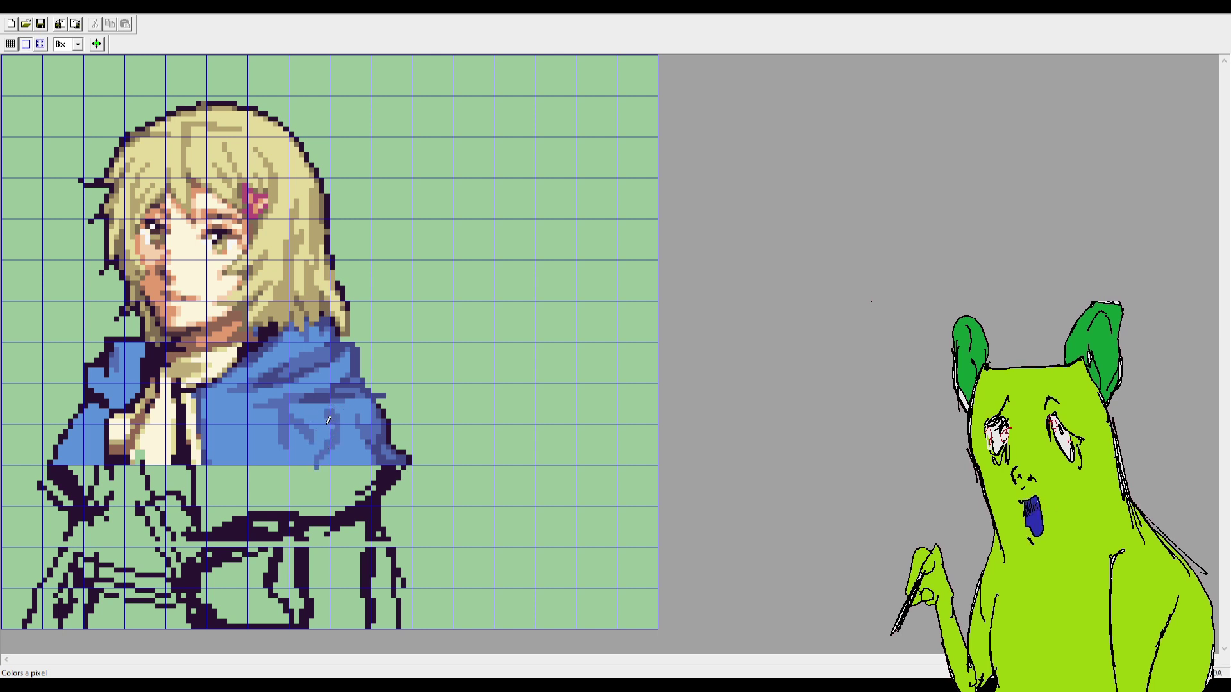
key("ctrl+z")
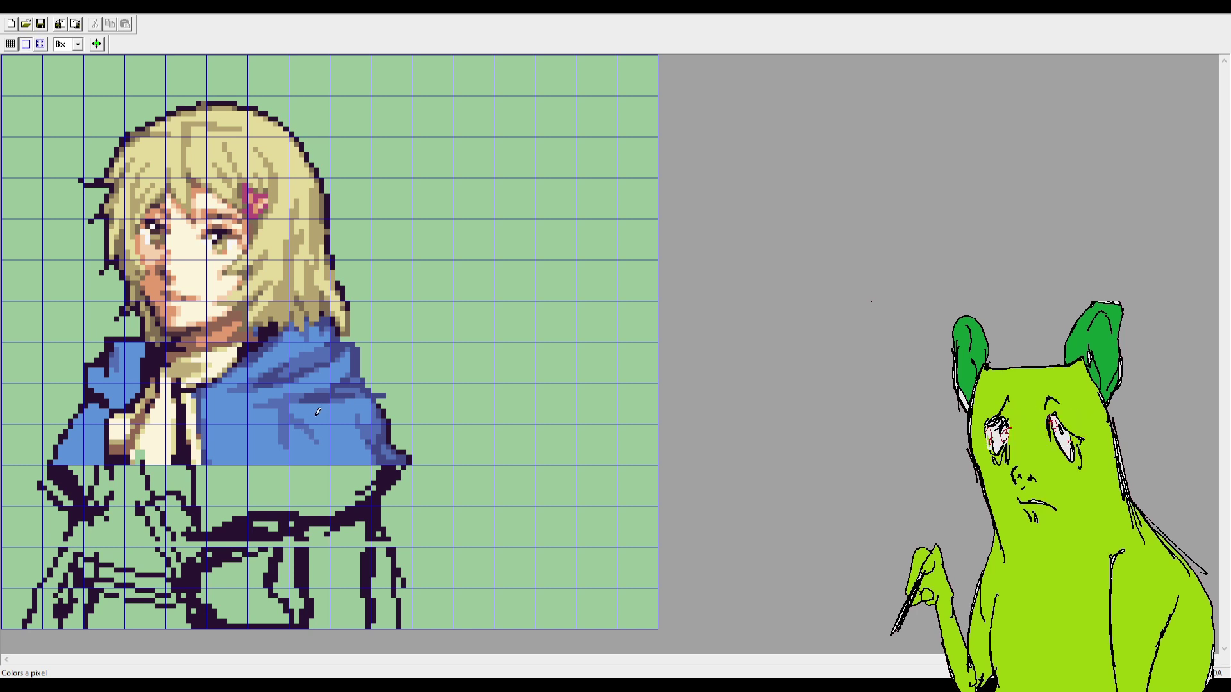
key("ctrl+z")
Step: Refine the lower cloak's folds with short darker blue strokes and repaint its bottom edge in the lighter blue
mouse_move(290, 439)
left_mouse_down()
mouse_move(298, 454)
mouse_move(286, 448)
mouse_move(297, 437)
left_mouse_up()
key("ctrl+z")
mouse_move(325, 428)
left_mouse_down()
mouse_move(341, 451)
mouse_move(340, 421)
left_mouse_up()
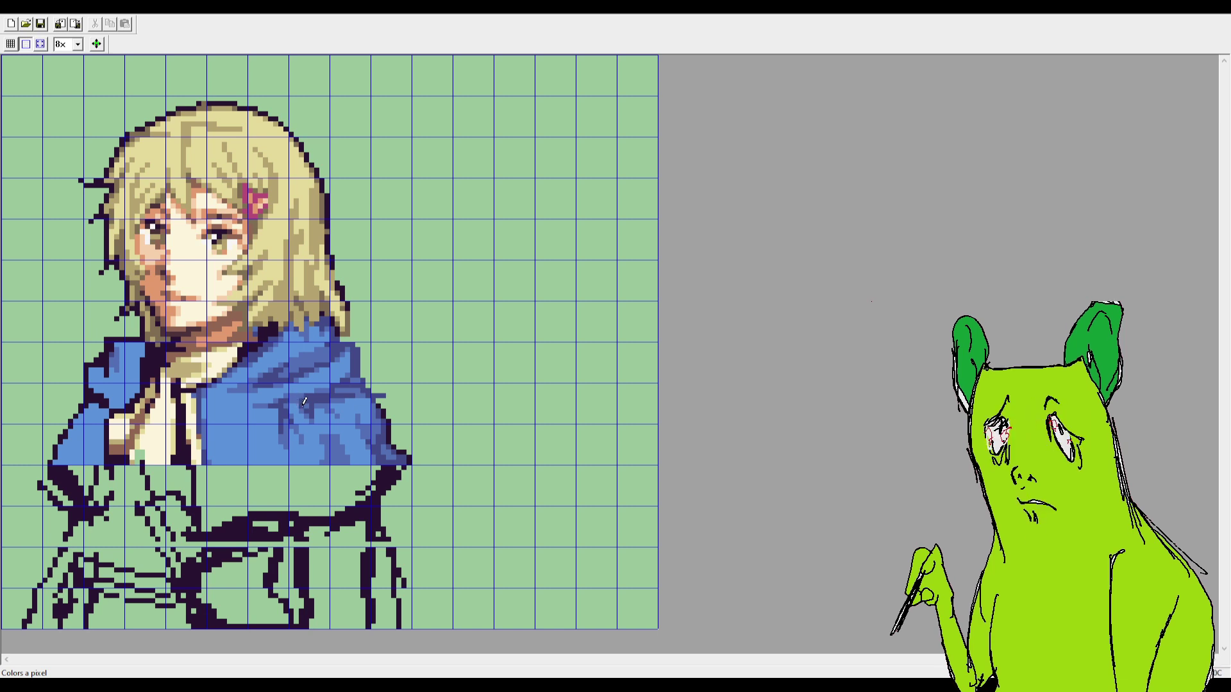
left_click_drag(304, 401, 304, 420)
left_click(218, 428)
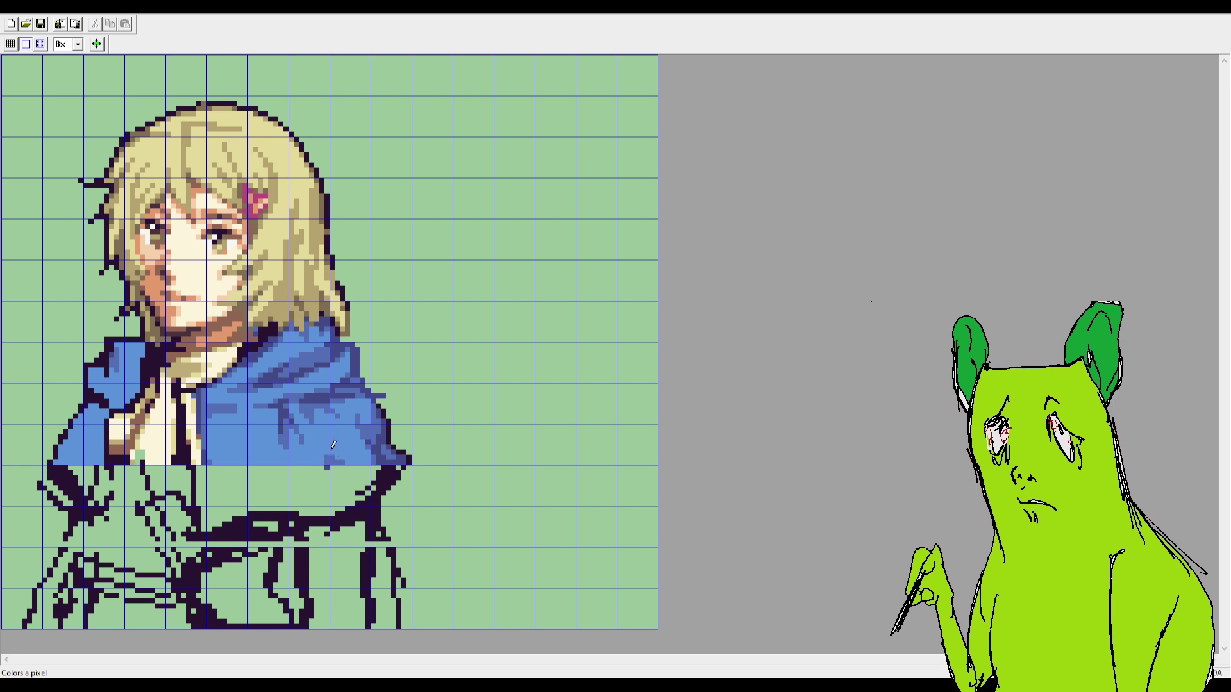
left_click_drag(327, 462, 318, 465)
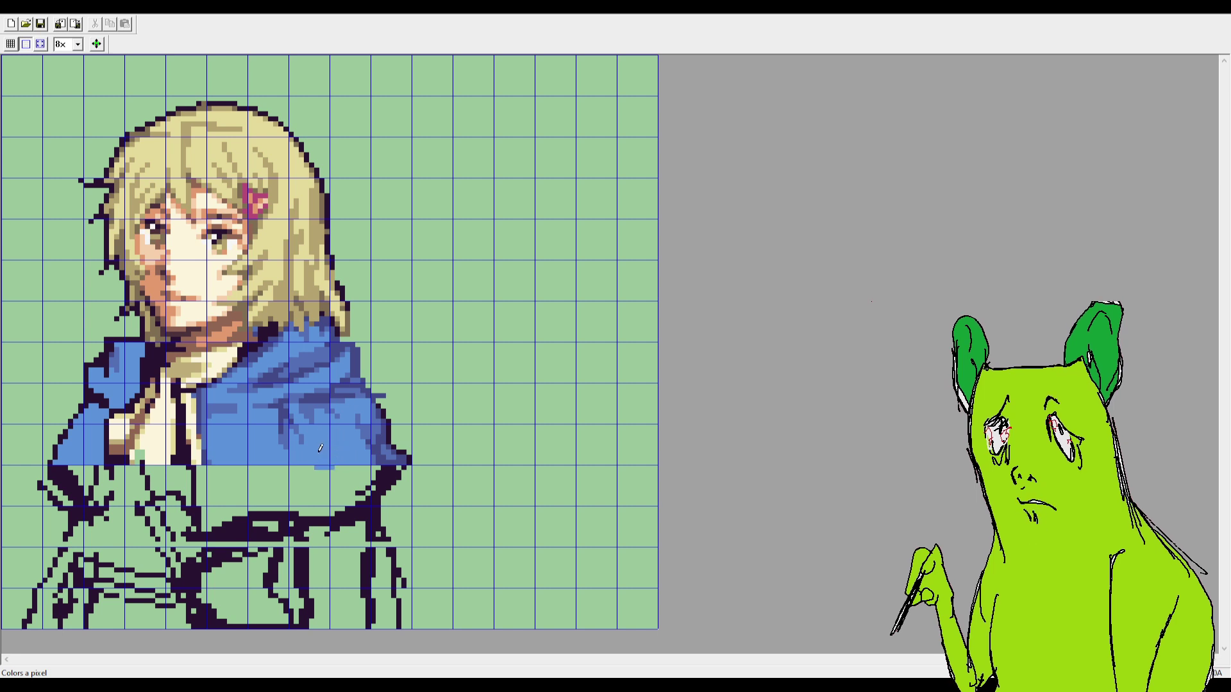
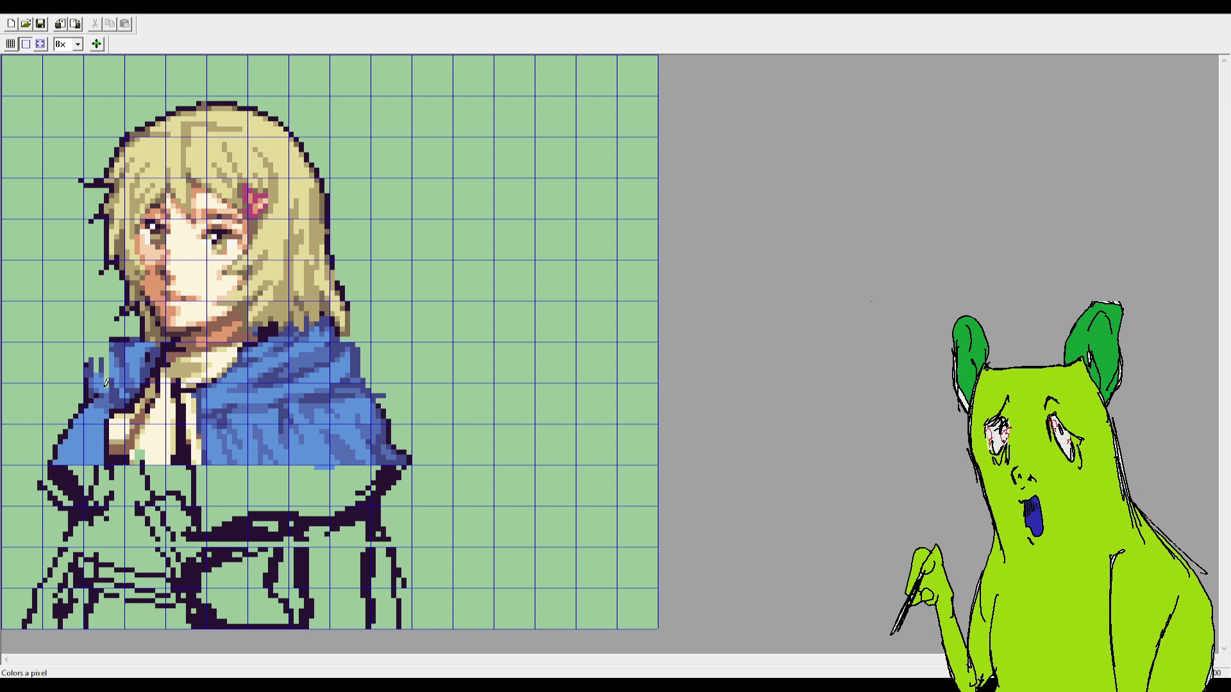
Step: Touch up the cloak's opposite shoulder edge, the strip beneath the scarf and the hair tip with pixels and short strokes
left_click(90, 373)
left_click(89, 379)
left_click(86, 385)
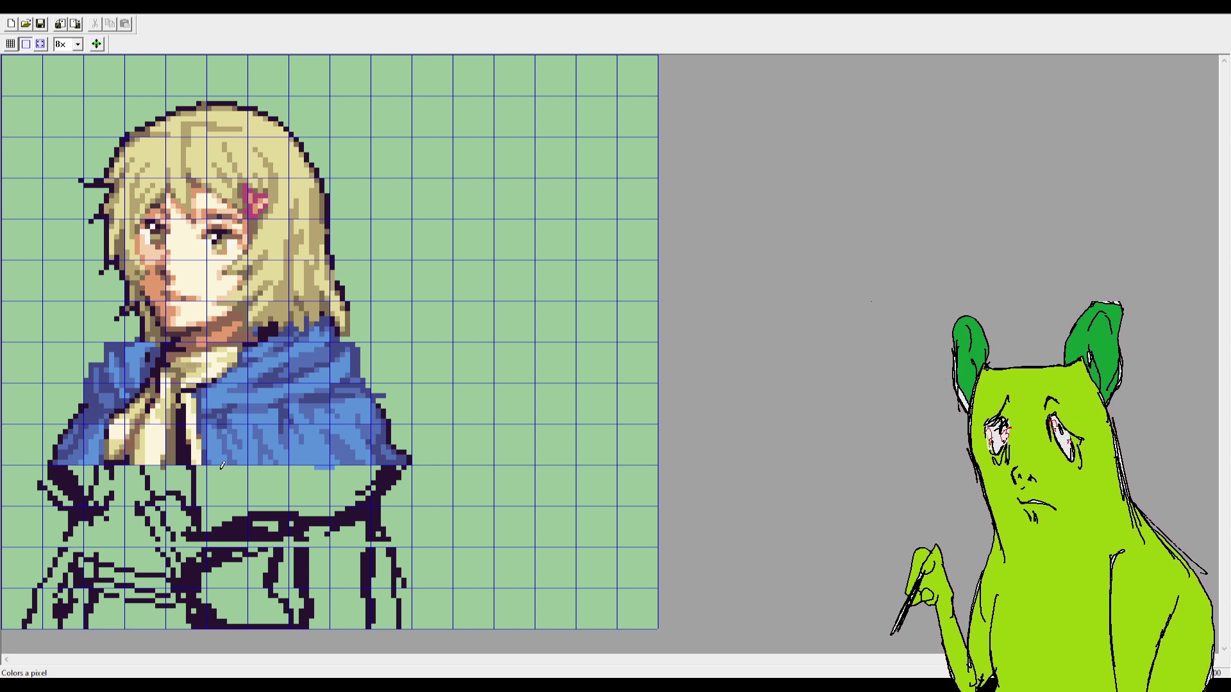
left_click_drag(182, 441, 178, 459)
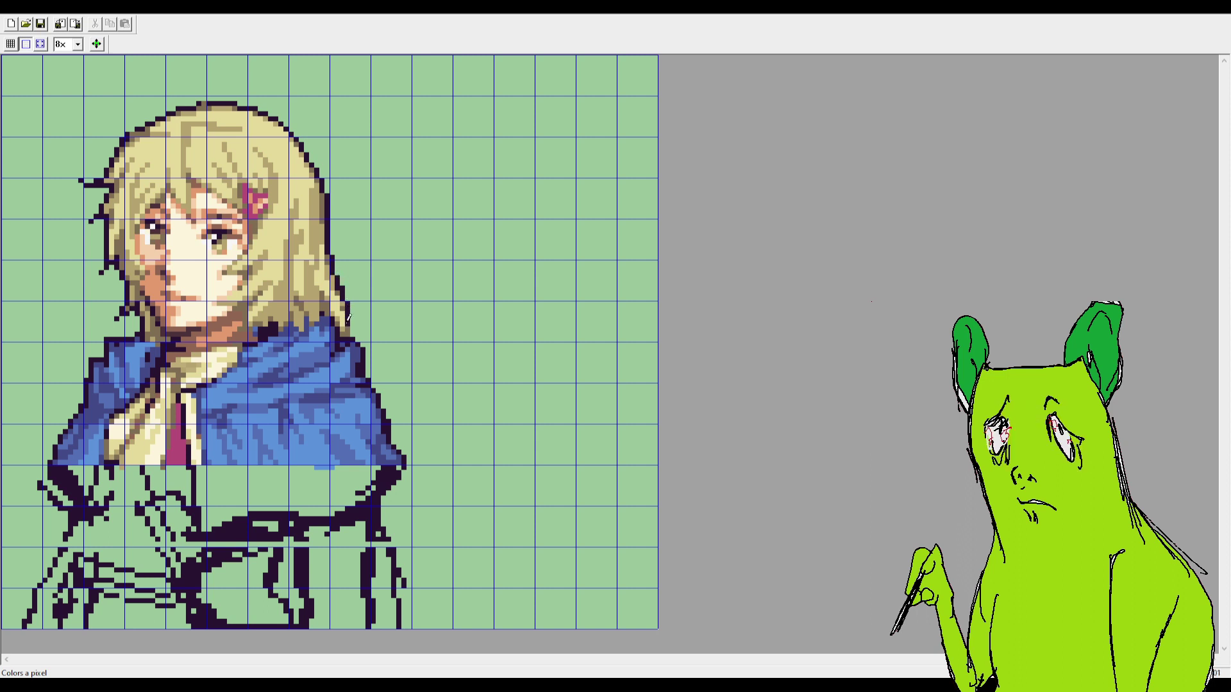
left_click(357, 317)
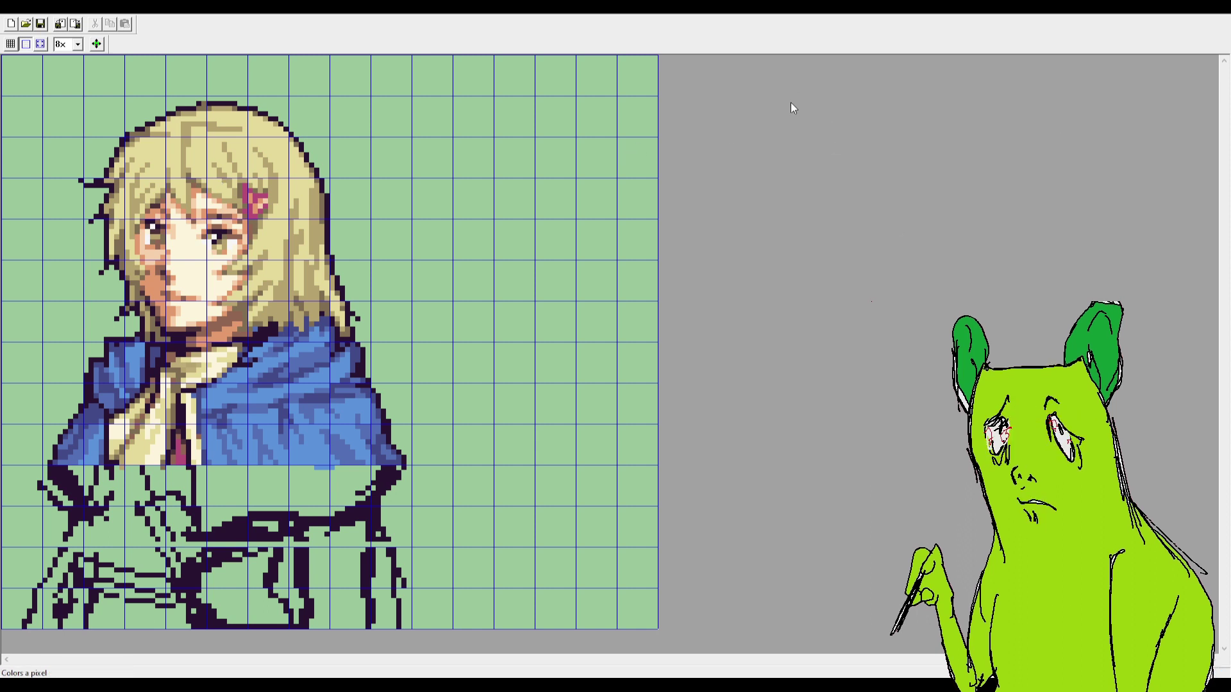
Step: Delete the unfinished body line art below the coloured bust across the full canvas width
key("m")
left_click_drag(6, 464, 658, 629)
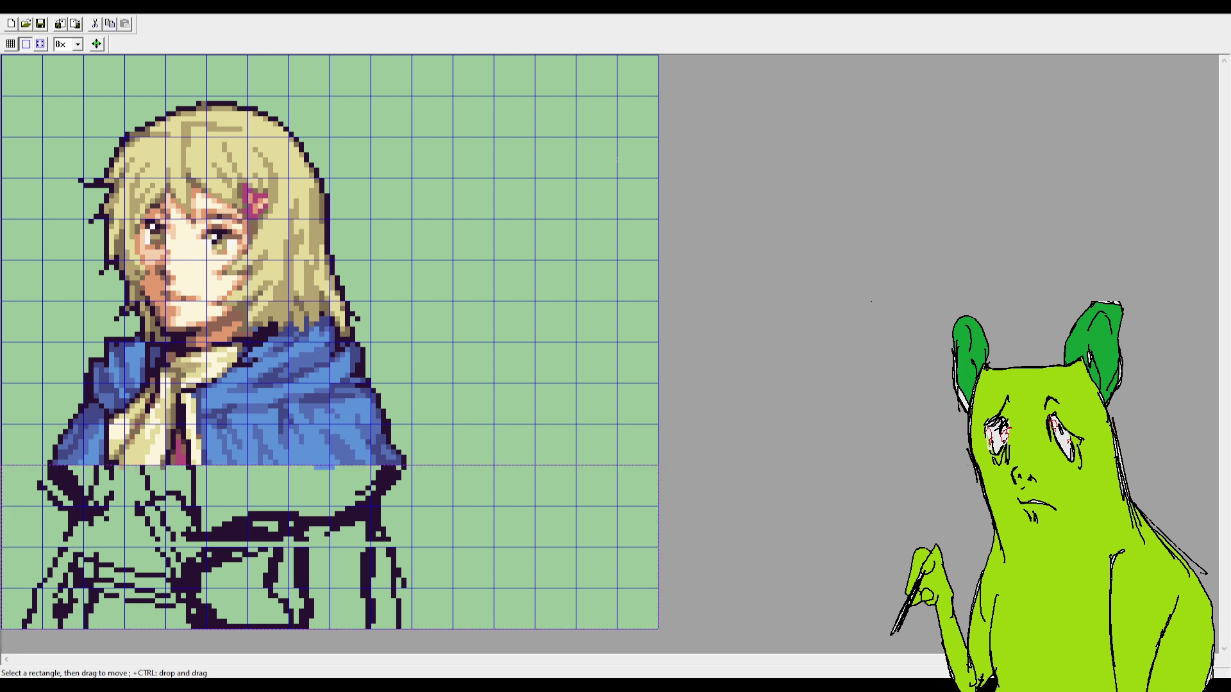
key("Delete")
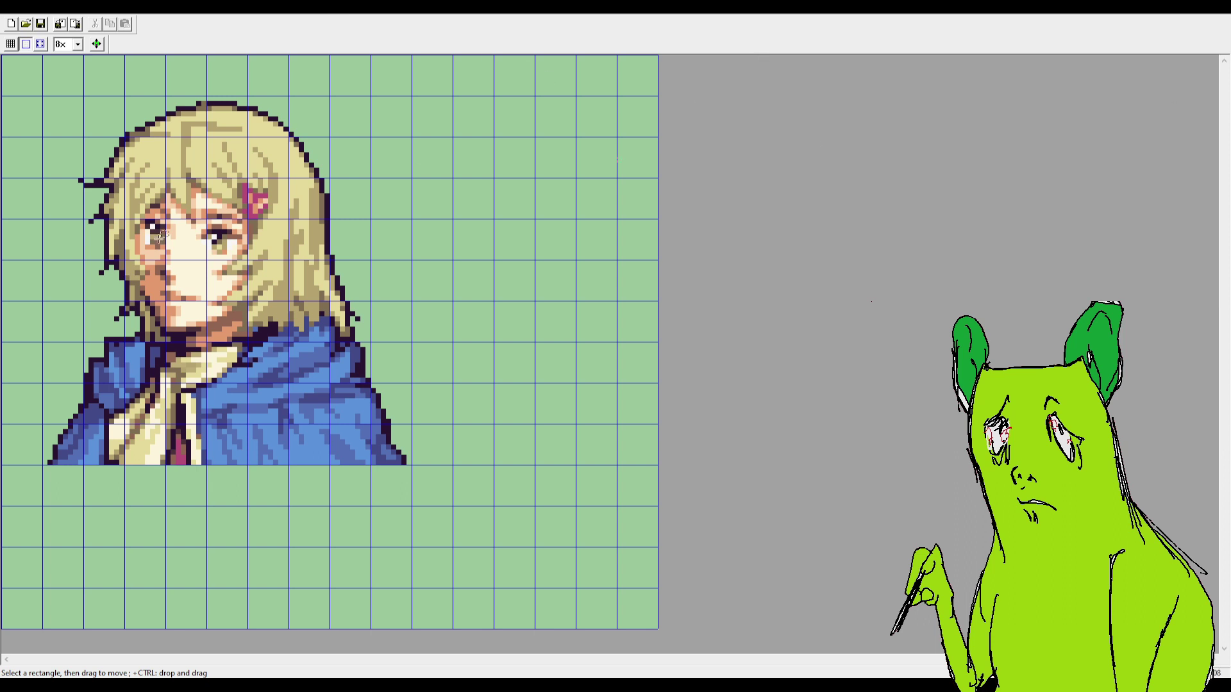
Step: Snap selections to the tile grid, copy the block around the mouth and chin, and place one copy below the bust at the canvas's far right
left_click(39, 44)
left_click_drag(125, 262, 275, 328)
left_click_drag(89, 264, 234, 339)
key("ctrl+c")
key("ctrl+v")
left_click_drag(112, 82, 606, 501)
Step: Place three more copies of the mouth block side by side to complete a row of four beneath the bust
key("ctrl+v")
left_click_drag(144, 113, 456, 521)
key("ctrl+v")
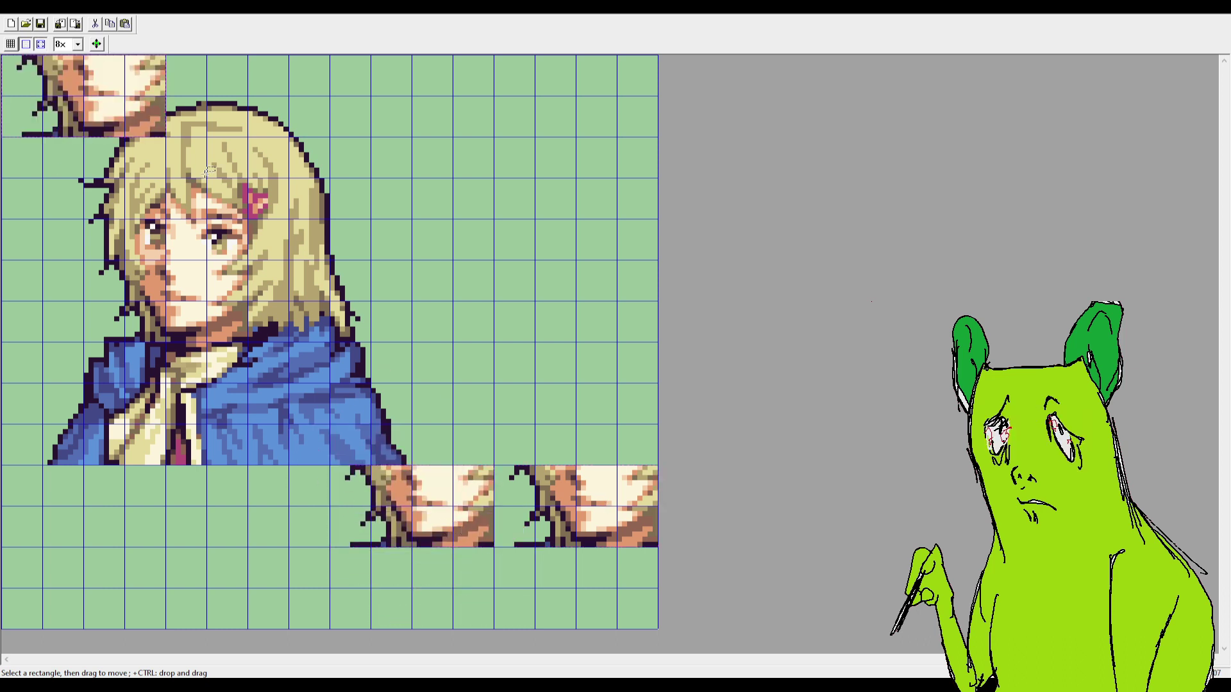
left_click_drag(132, 77, 285, 525)
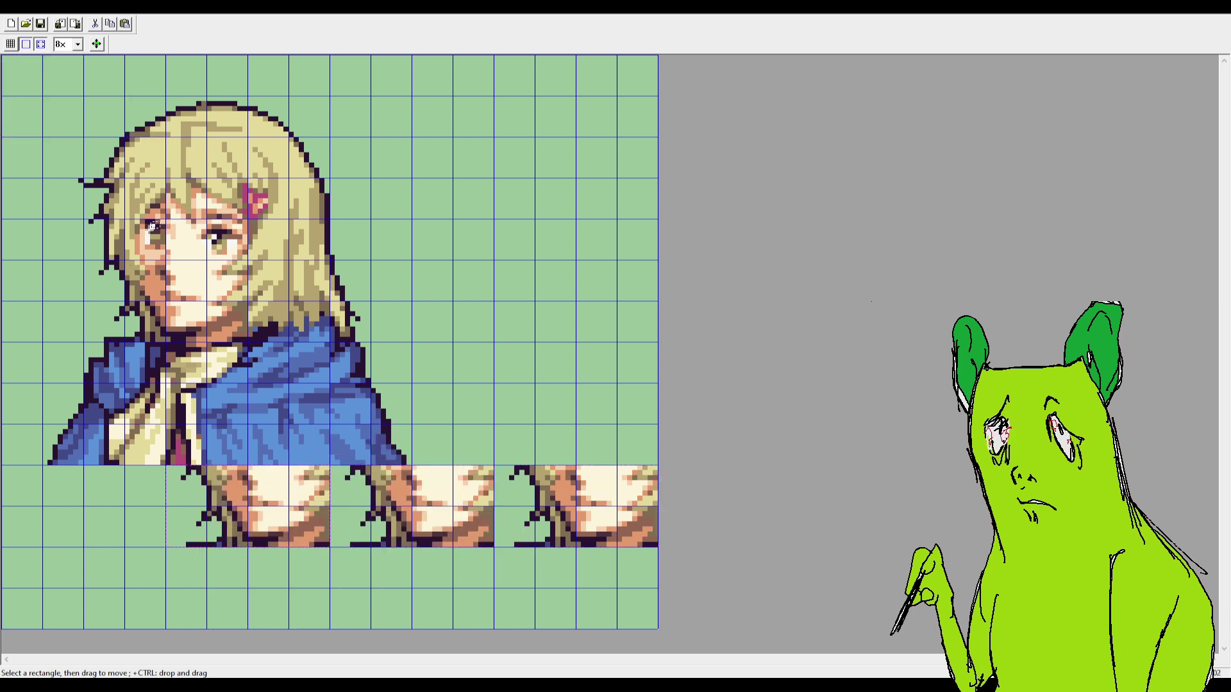
key("ctrl+v")
left_click_drag(109, 110, 131, 501)
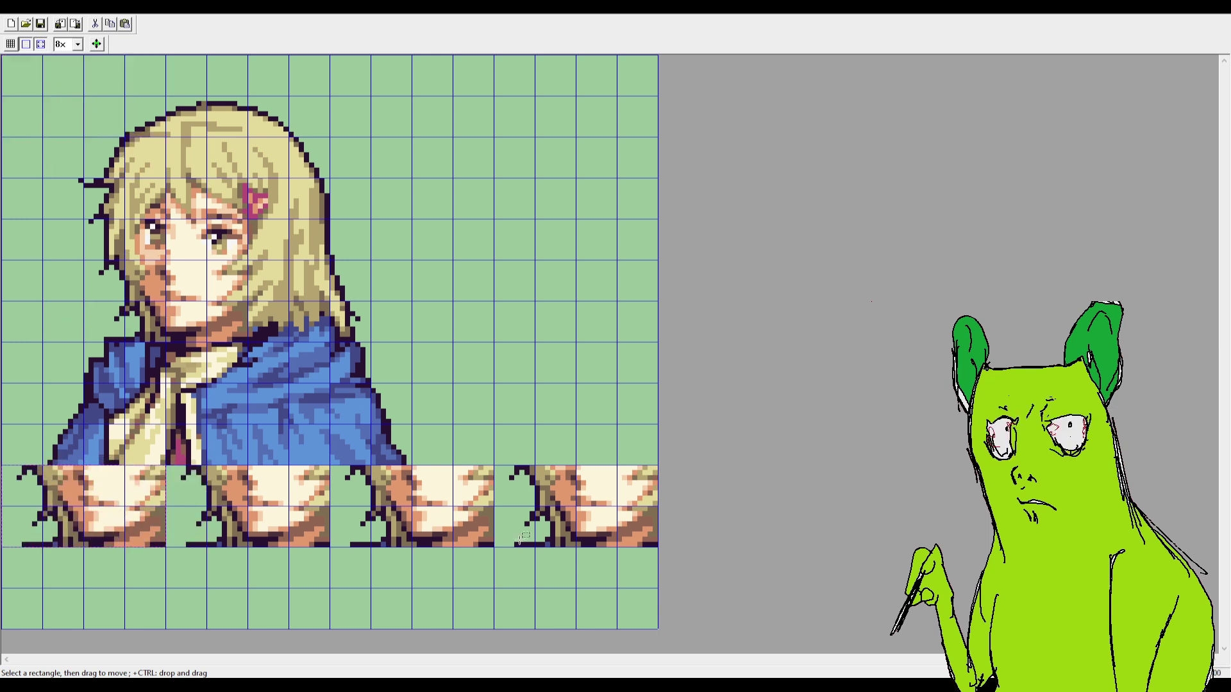
Step: Duplicate the first three mouth frames as a second row directly below them
left_click_drag(493, 547, 1, 465)
key("ctrl+c")
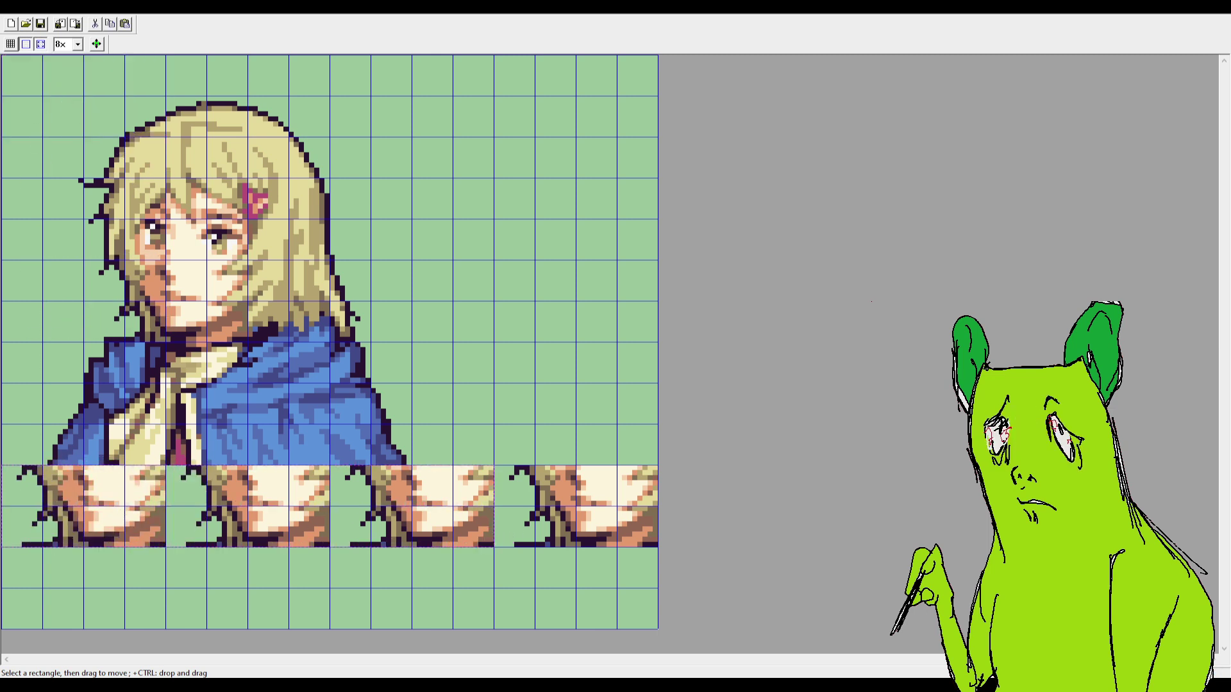
key("ctrl+v")
left_click_drag(180, 71, 168, 571)
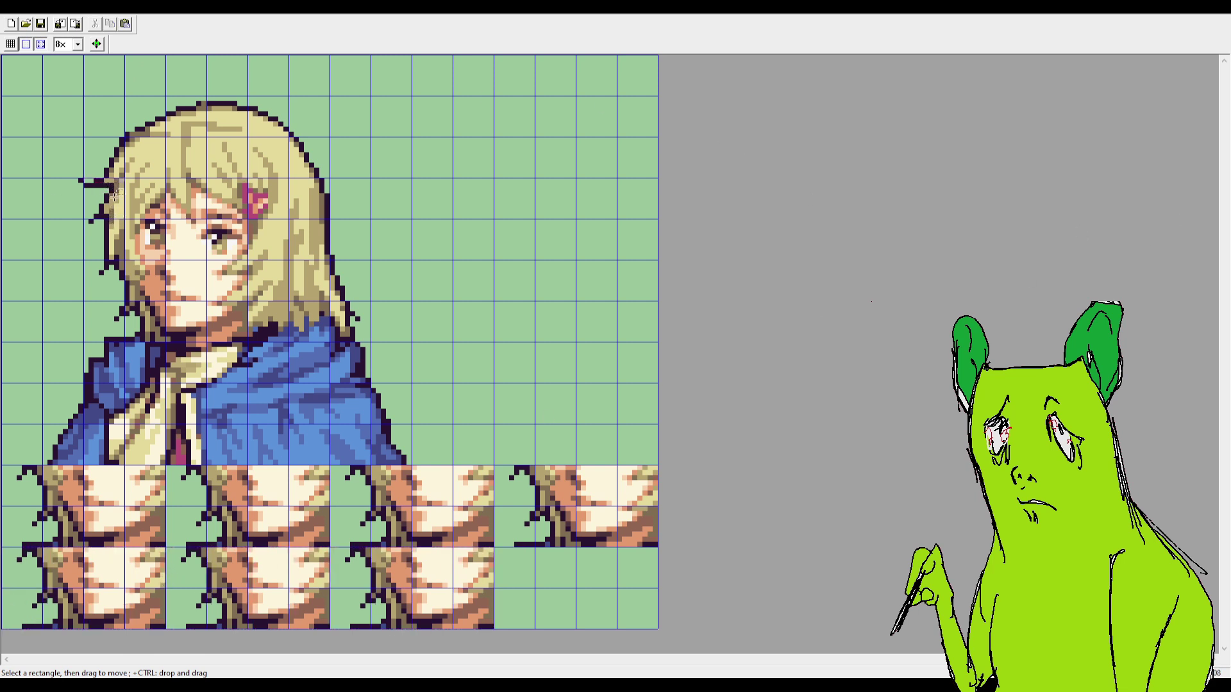
Step: Copy the block around the eyes and stack two copies above the rightmost mouth frame
left_click_drag(83, 178, 212, 260)
left_click_drag(286, 256, 526, 349)
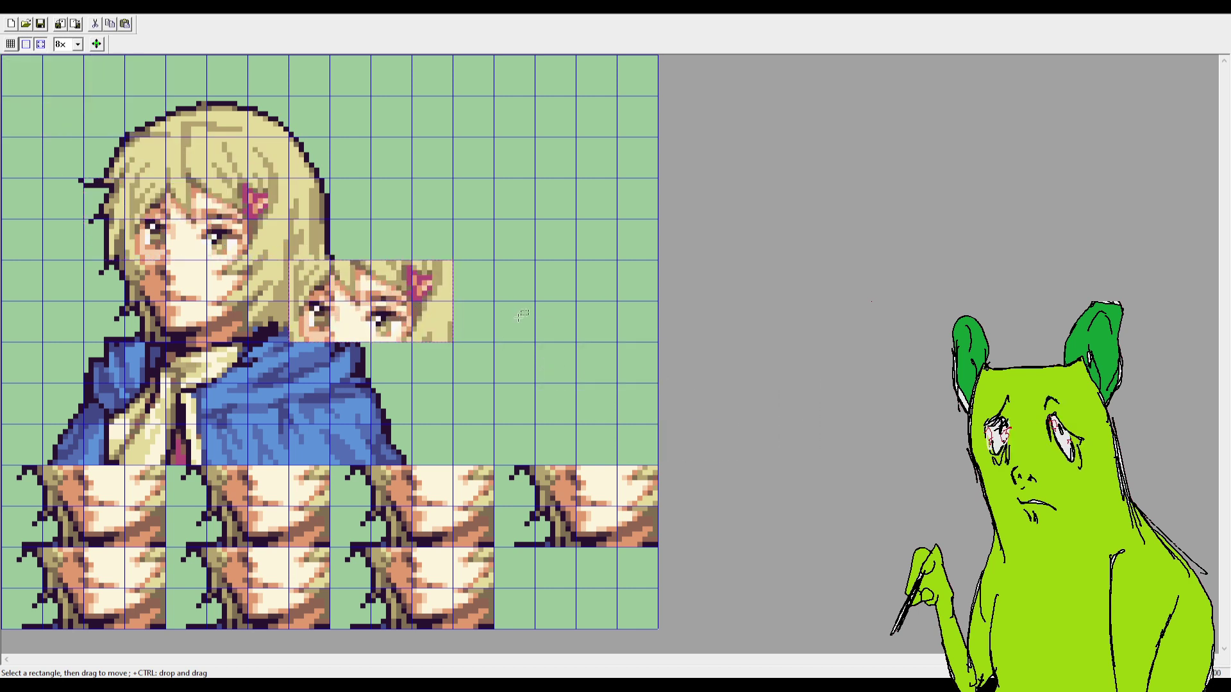
left_click_drag(383, 281, 641, 344)
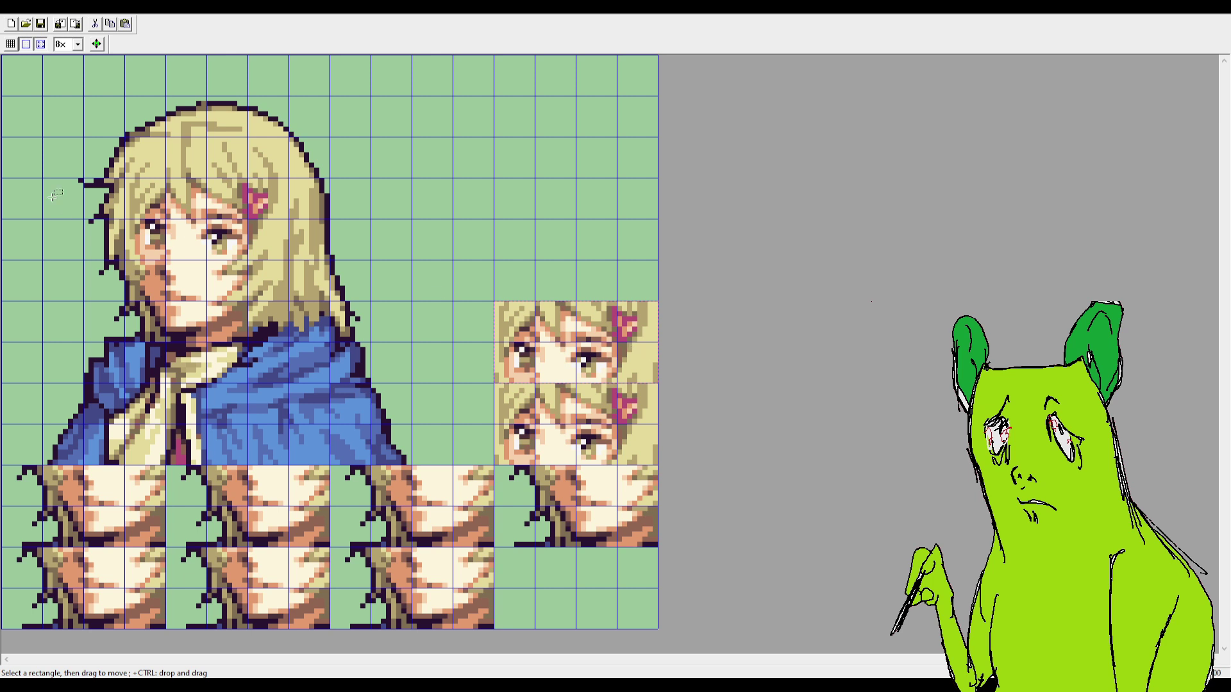
Step: Copy the reduced version of the portrait and place it directly above the two eye frames
left_click(89, 102)
left_click_drag(90, 102, 62, 103)
left_click(404, 378)
left_click_drag(369, 380, 46, 62)
key("ctrl+v")
left_click_drag(48, 141, 540, 223)
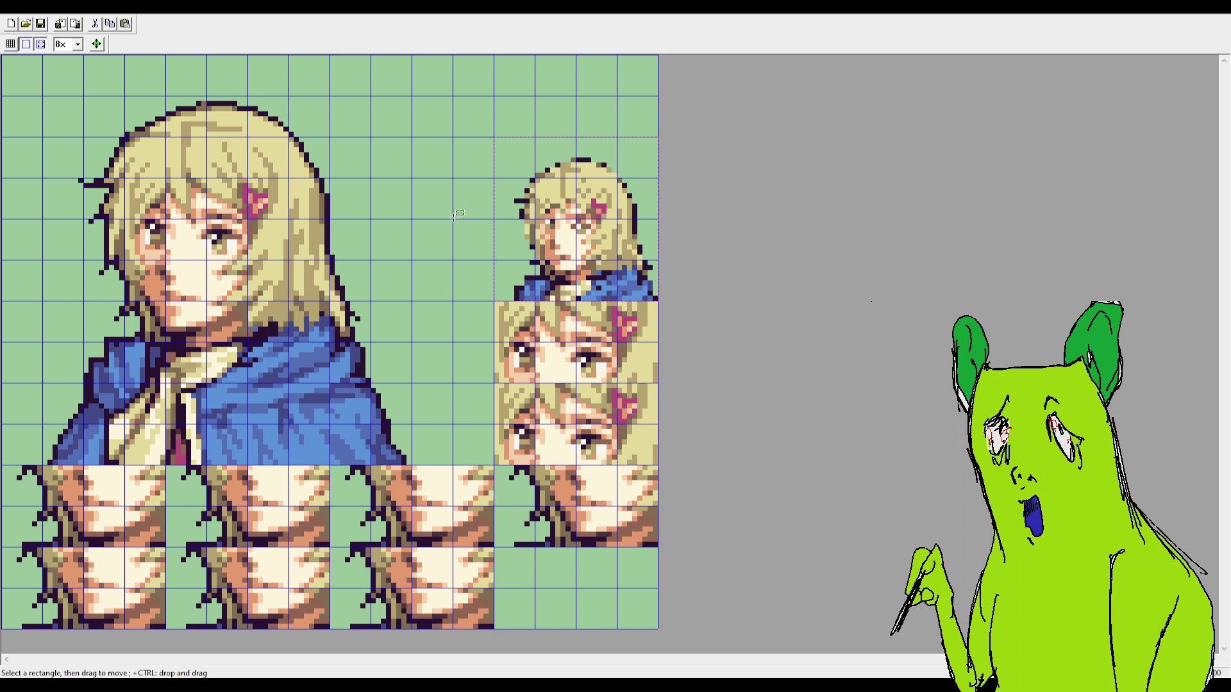
Step: Add dark outline pixels beside the small portrait's hair and repaint the eye in the lower eye frame
key("p")
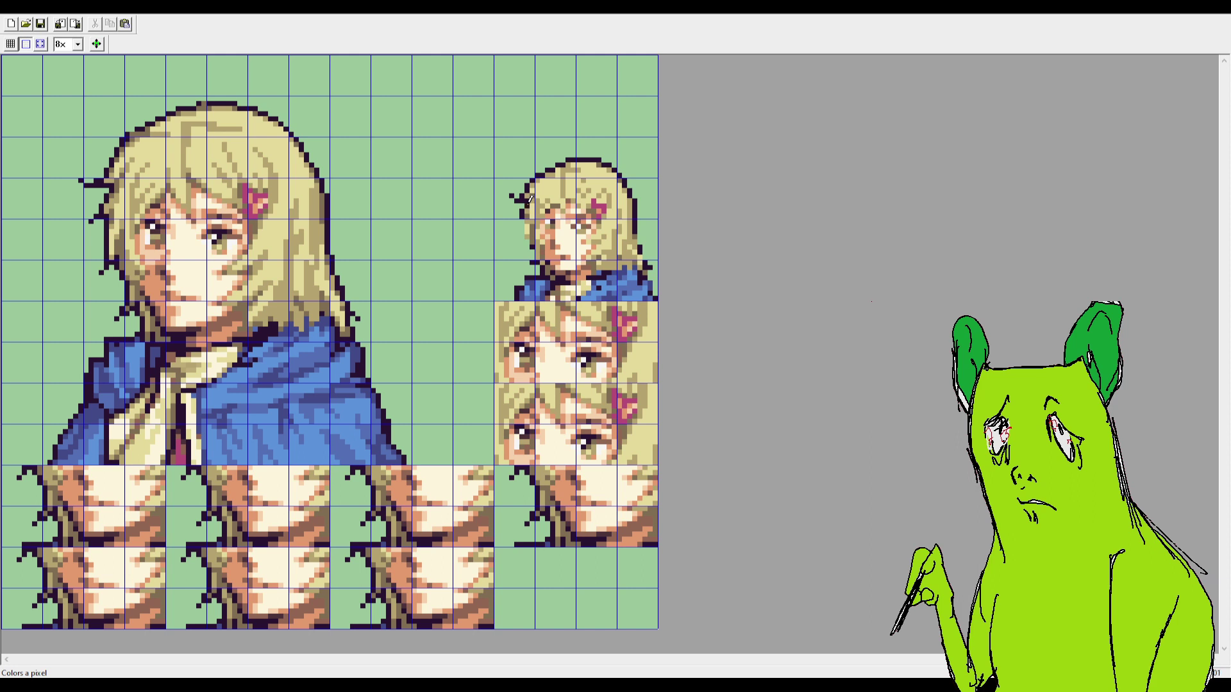
left_click(517, 216)
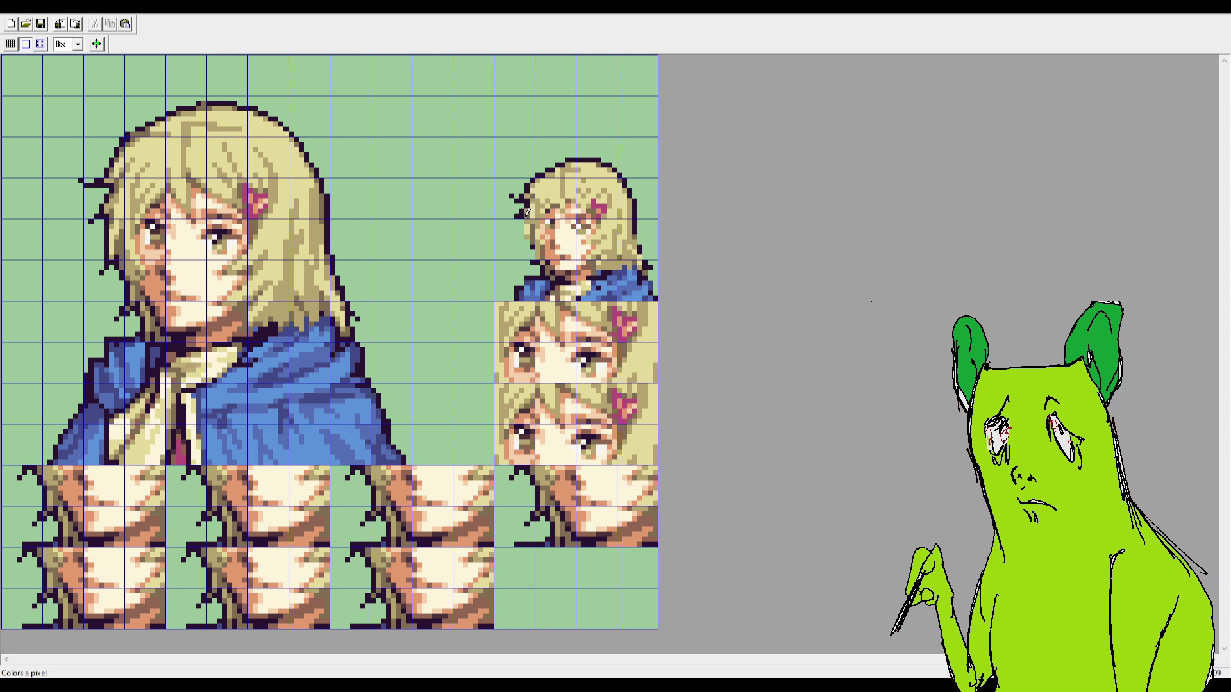
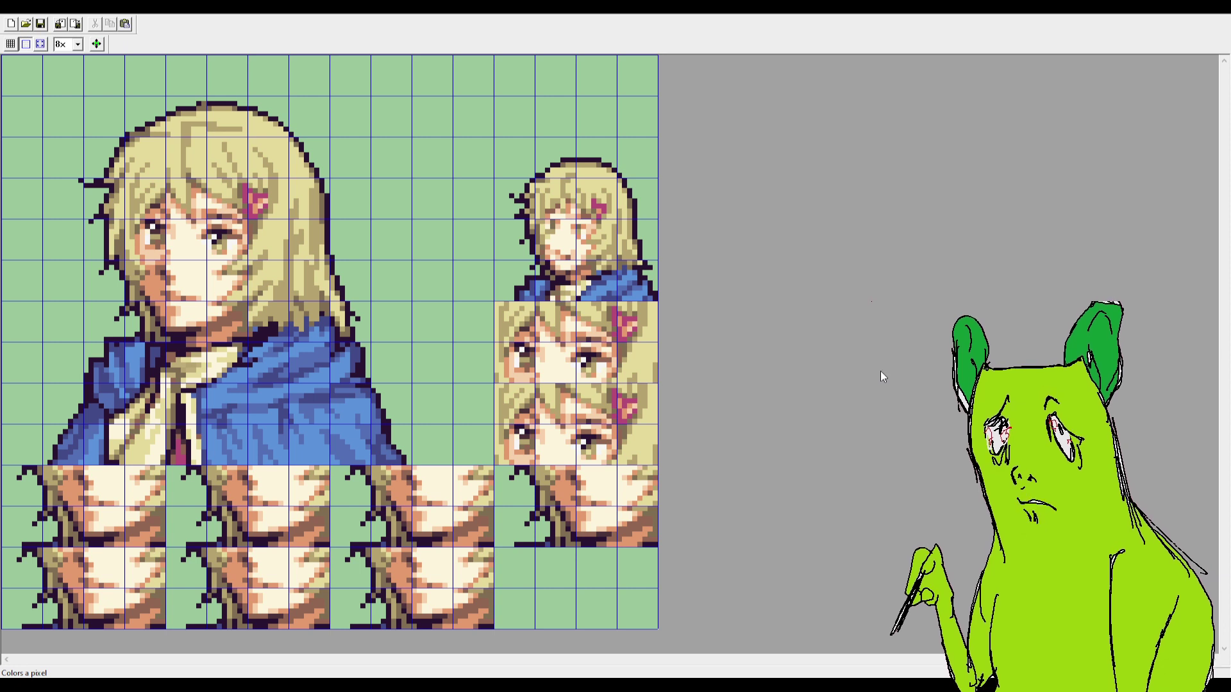
left_click_drag(570, 429, 587, 425)
left_click_drag(582, 454, 598, 454)
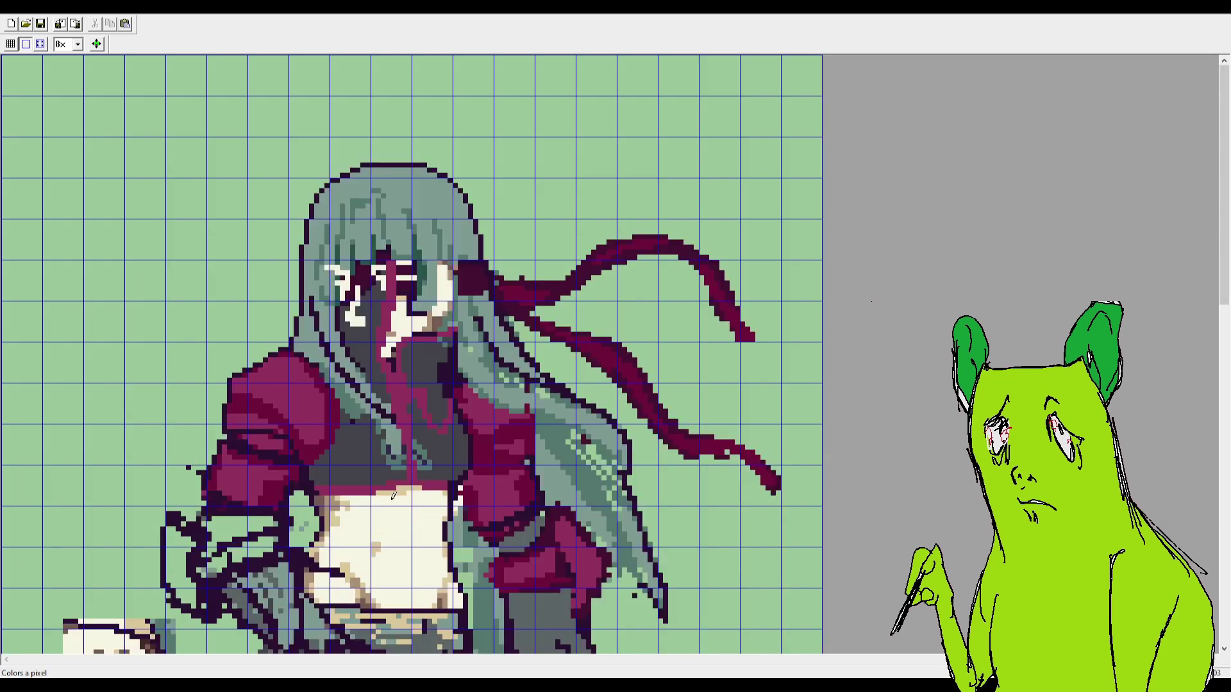
mouse_move(1224, 212)
left_mouse_down()
mouse_move(1224, 561)
mouse_move(1217, 211)
left_mouse_up()
left_click_drag(1224, 285, 1184, 295)
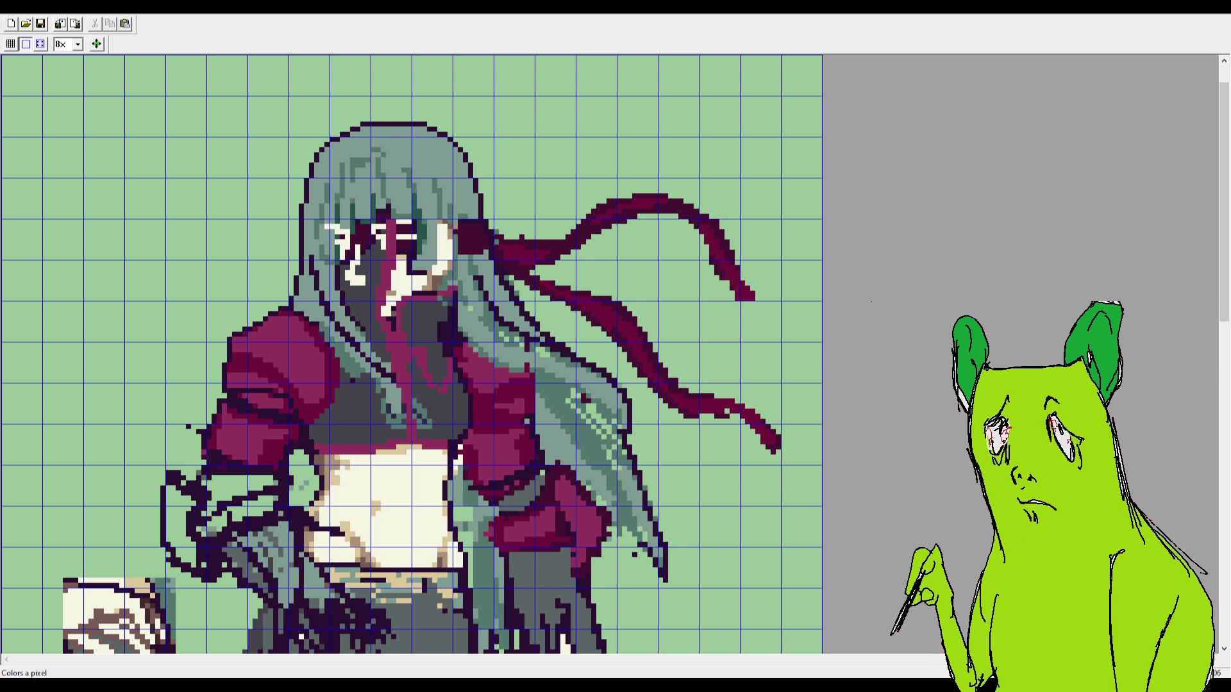
mouse_move(1228, 137)
left_mouse_down()
mouse_move(1215, 165)
mouse_move(1199, 159)
mouse_move(1192, 206)
left_mouse_up()
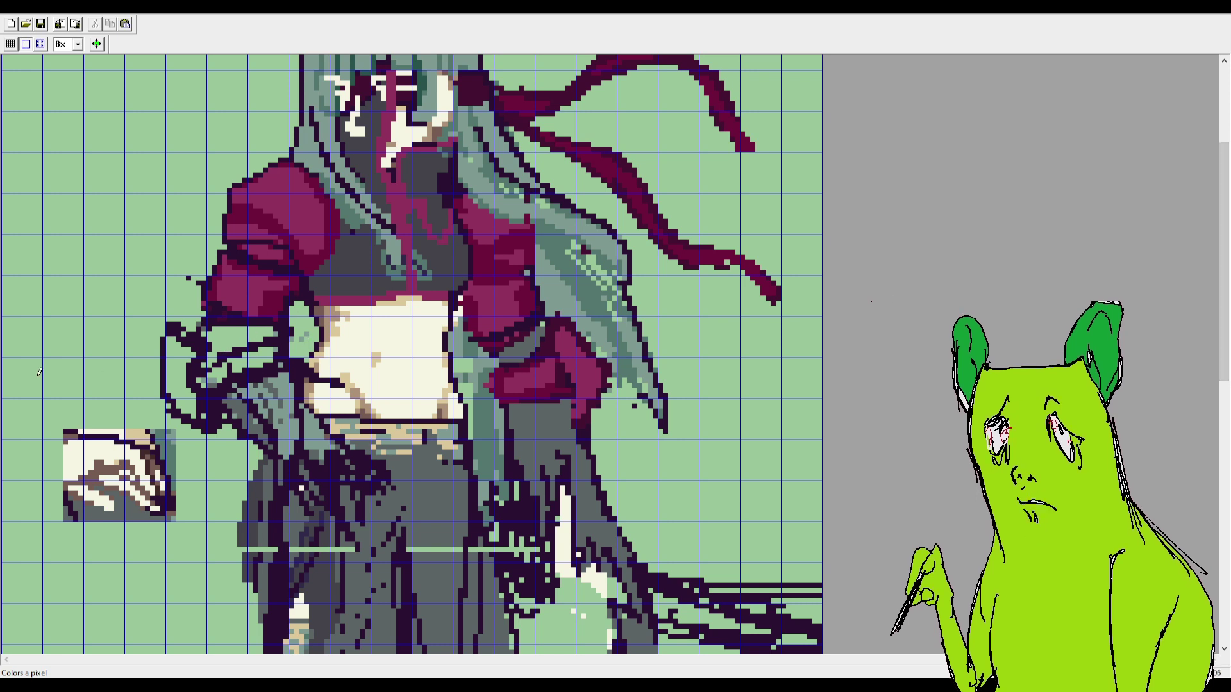
Step: Erase the flared cuff outline around the forearm tucked at the hip and trim the outer edge of the opposite lower sleeve
mouse_move(192, 322)
left_mouse_down()
mouse_move(180, 347)
mouse_move(176, 317)
left_mouse_up()
mouse_move(163, 366)
left_mouse_down()
mouse_move(178, 397)
mouse_move(224, 429)
mouse_move(184, 408)
left_mouse_up()
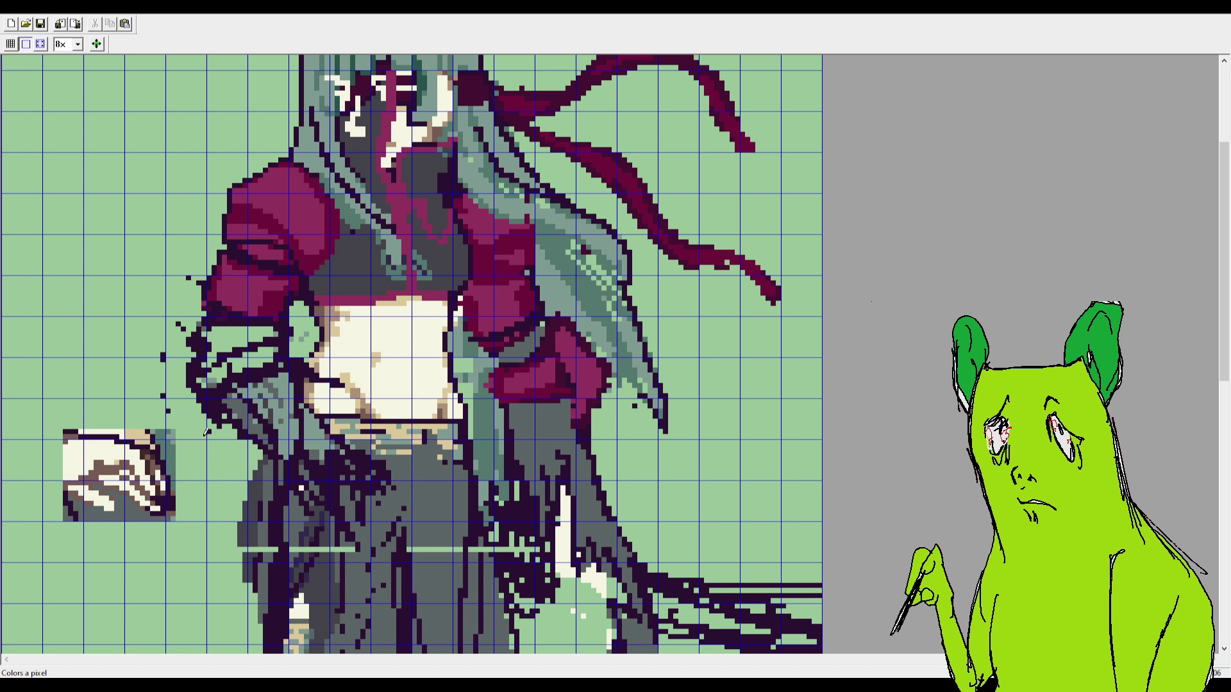
left_click(160, 393)
mouse_move(574, 311)
left_mouse_down()
mouse_move(598, 393)
mouse_move(587, 326)
mouse_move(609, 398)
mouse_move(601, 408)
mouse_move(580, 340)
left_mouse_up()
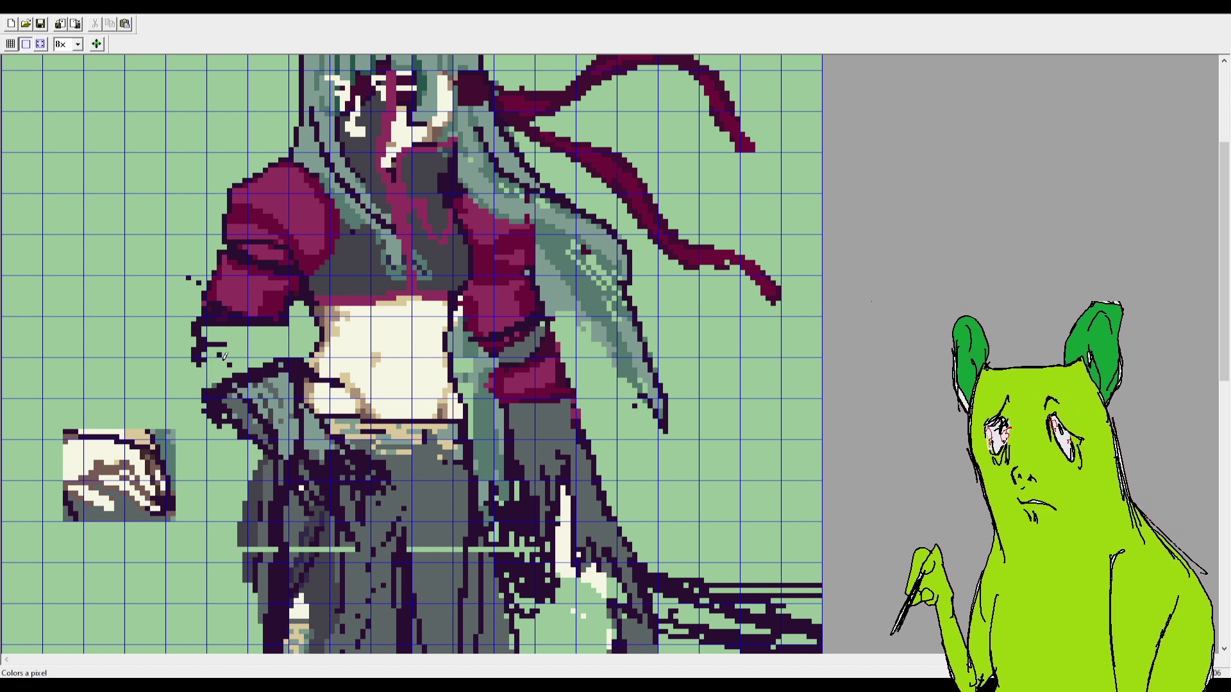
Step: Redraw the forearm above the tucked hand as a slim dark outline with wrap lines, and clear the stray pixels beside it
mouse_move(230, 342)
left_mouse_down()
mouse_move(191, 335)
mouse_move(187, 353)
mouse_move(220, 347)
mouse_move(201, 361)
mouse_move(222, 346)
mouse_move(218, 375)
mouse_move(216, 360)
mouse_move(282, 353)
mouse_move(259, 346)
left_mouse_up()
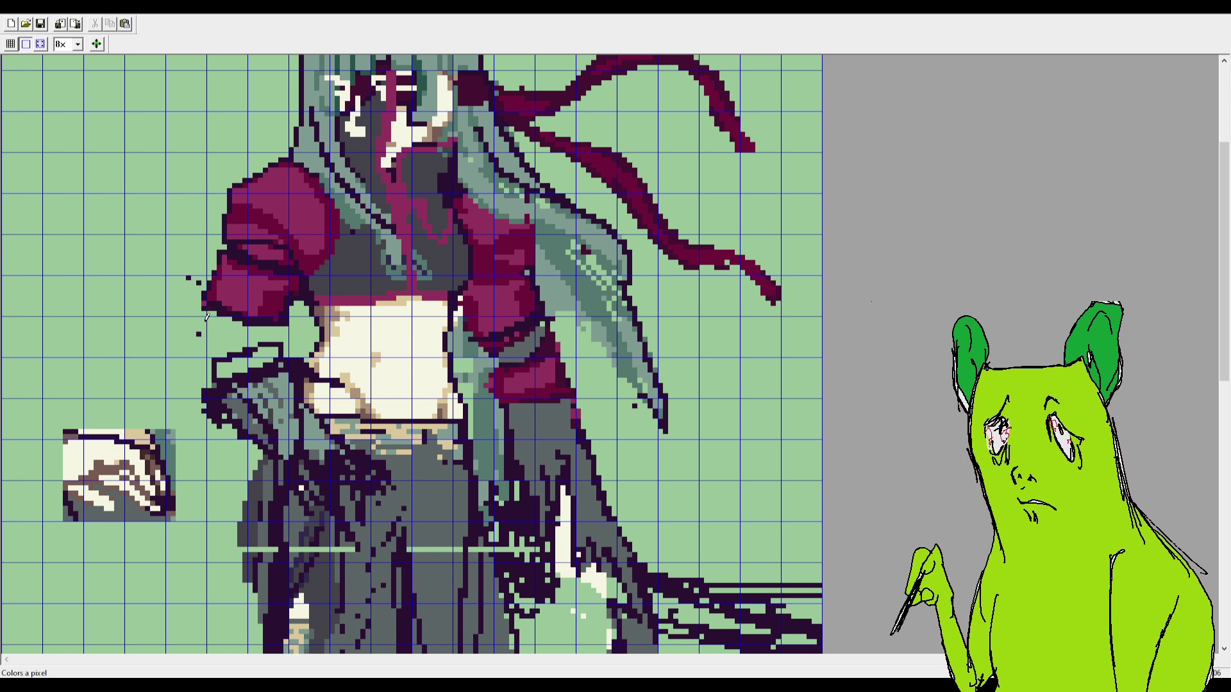
left_click(198, 334)
left_click(188, 277)
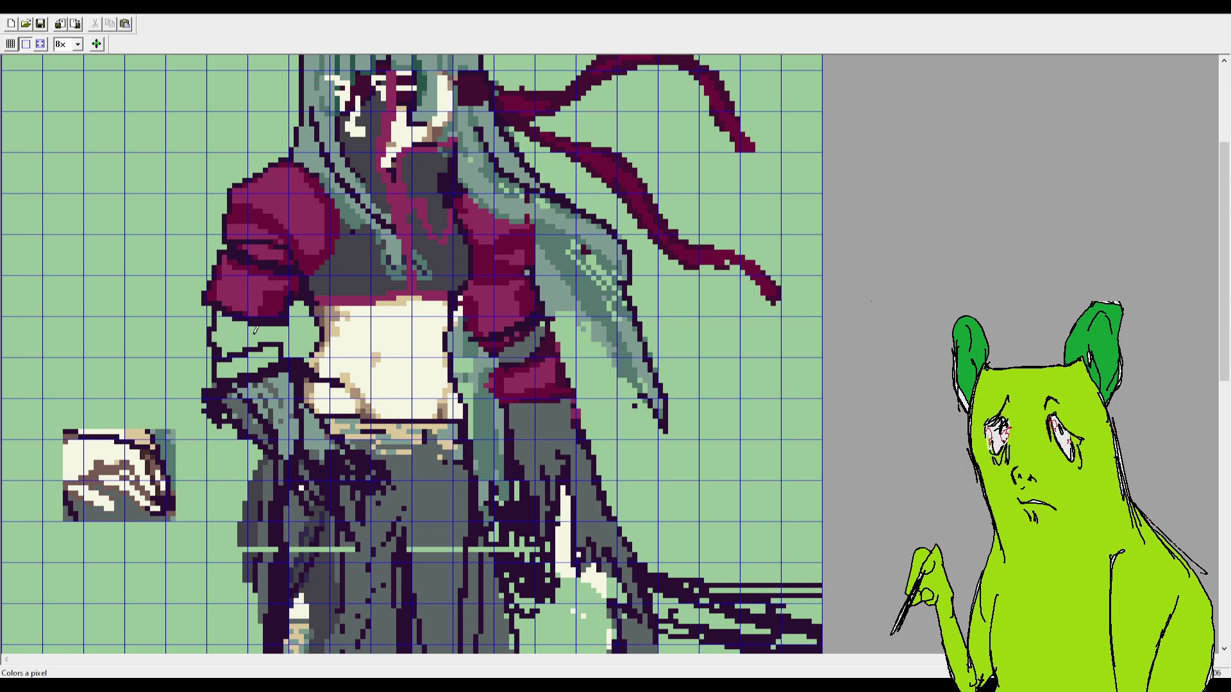
left_click_drag(270, 327, 245, 333)
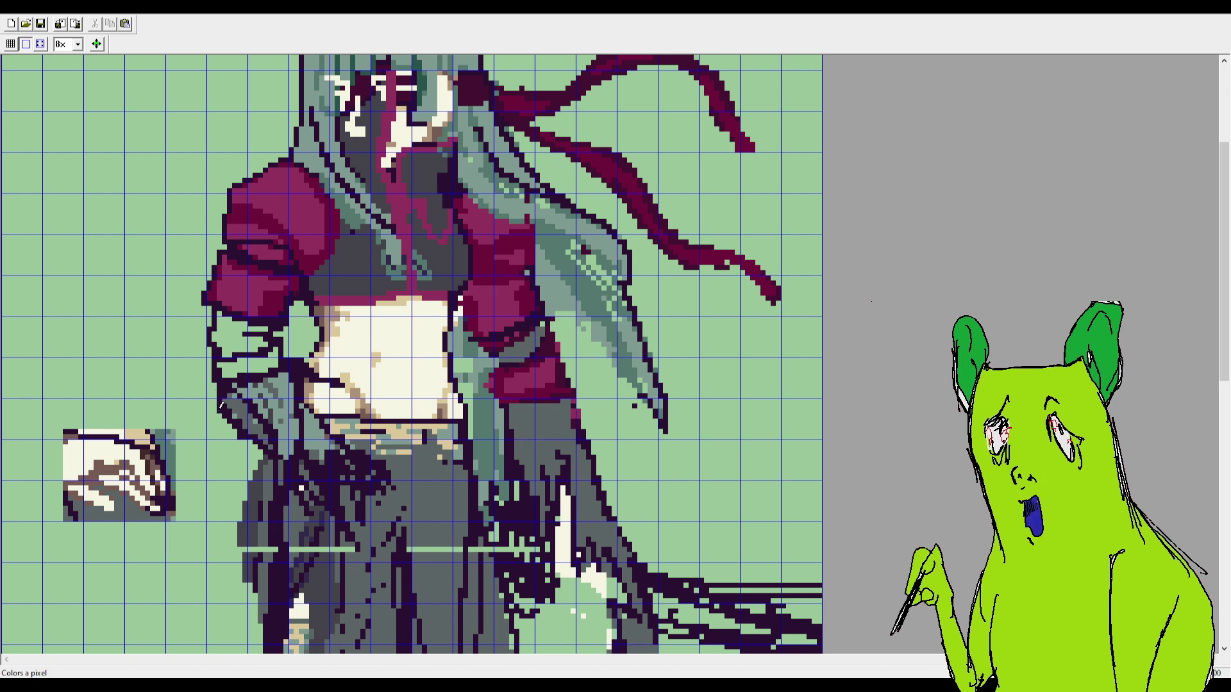
Step: Reshape the sleeve cuff on the hanging arm and replace the red forearm below it with dark wrap outlines
left_click_drag(1227, 250, 1210, 225)
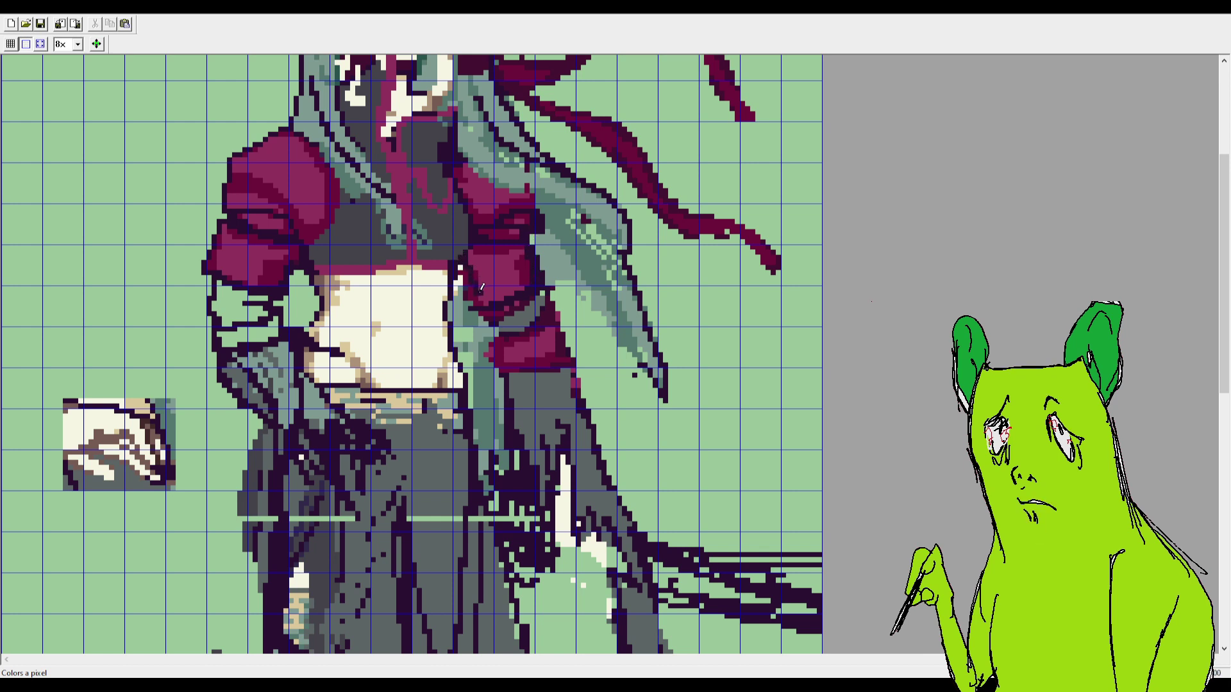
left_click_drag(480, 289, 516, 285)
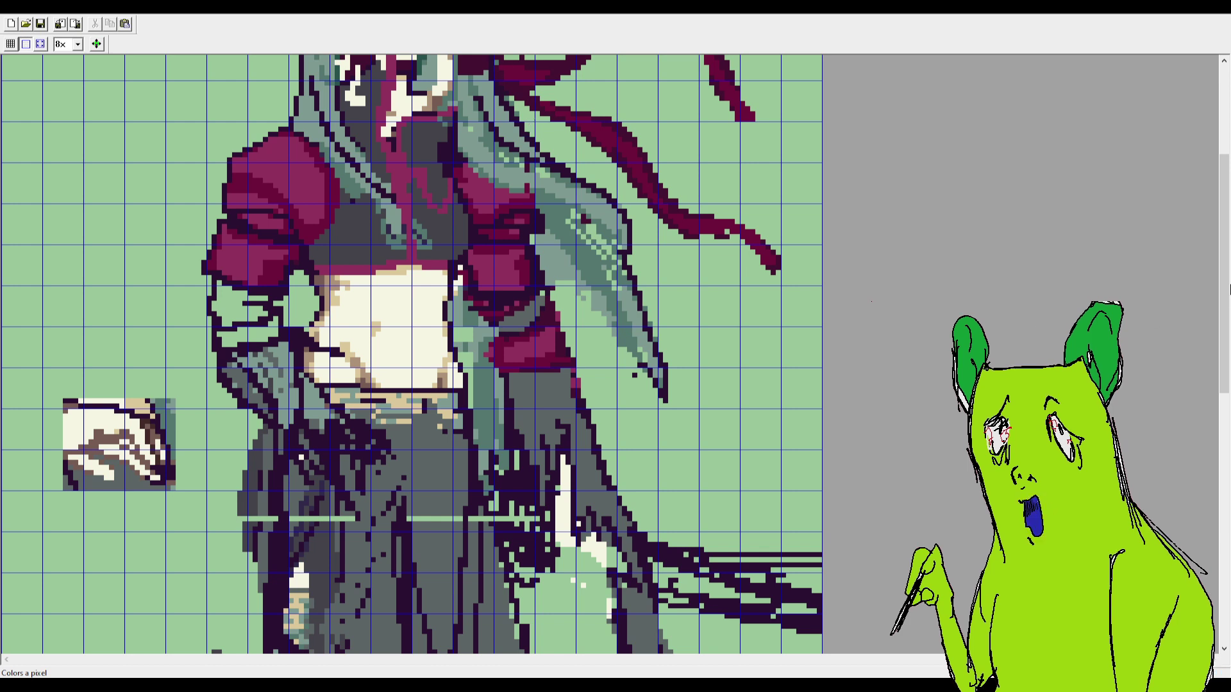
scroll(477, 286, "up", 1)
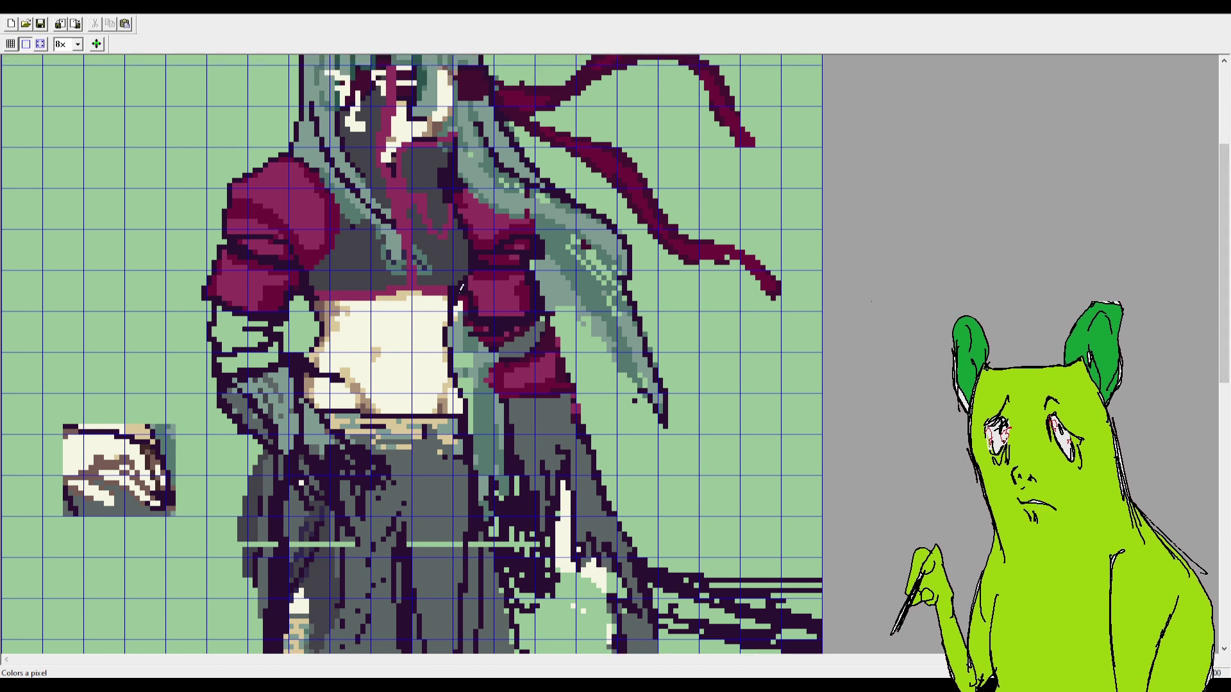
left_click_drag(1228, 236, 1228, 252)
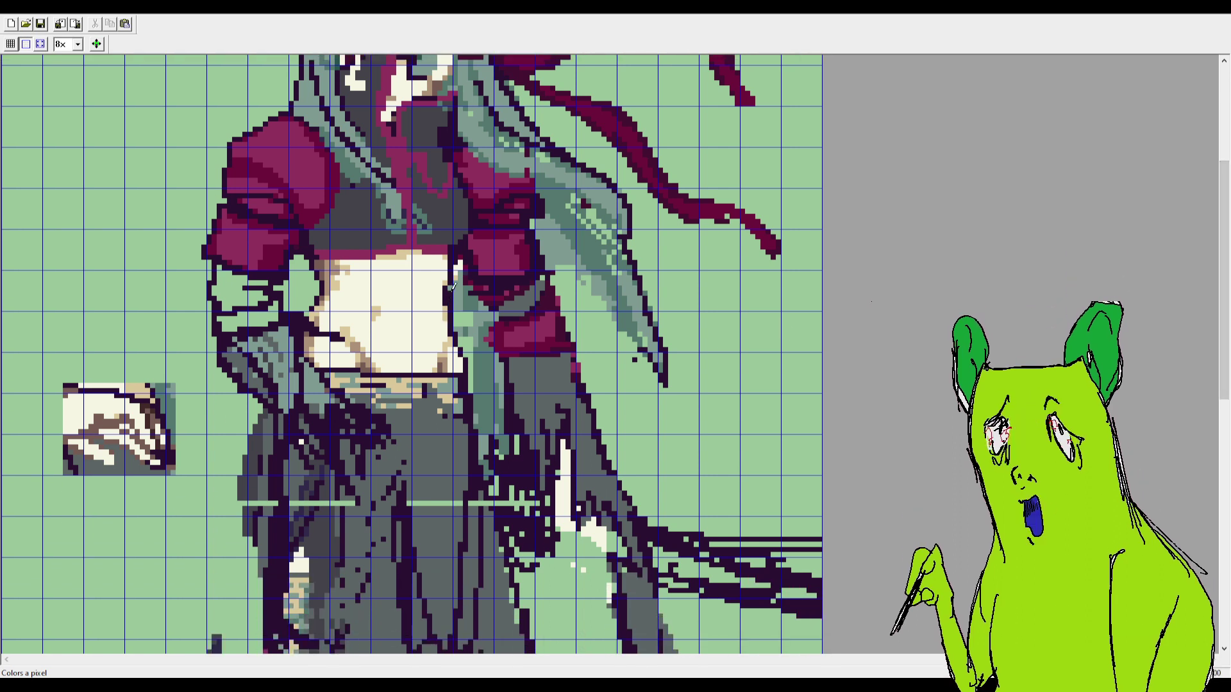
left_click_drag(1221, 193, 1220, 198)
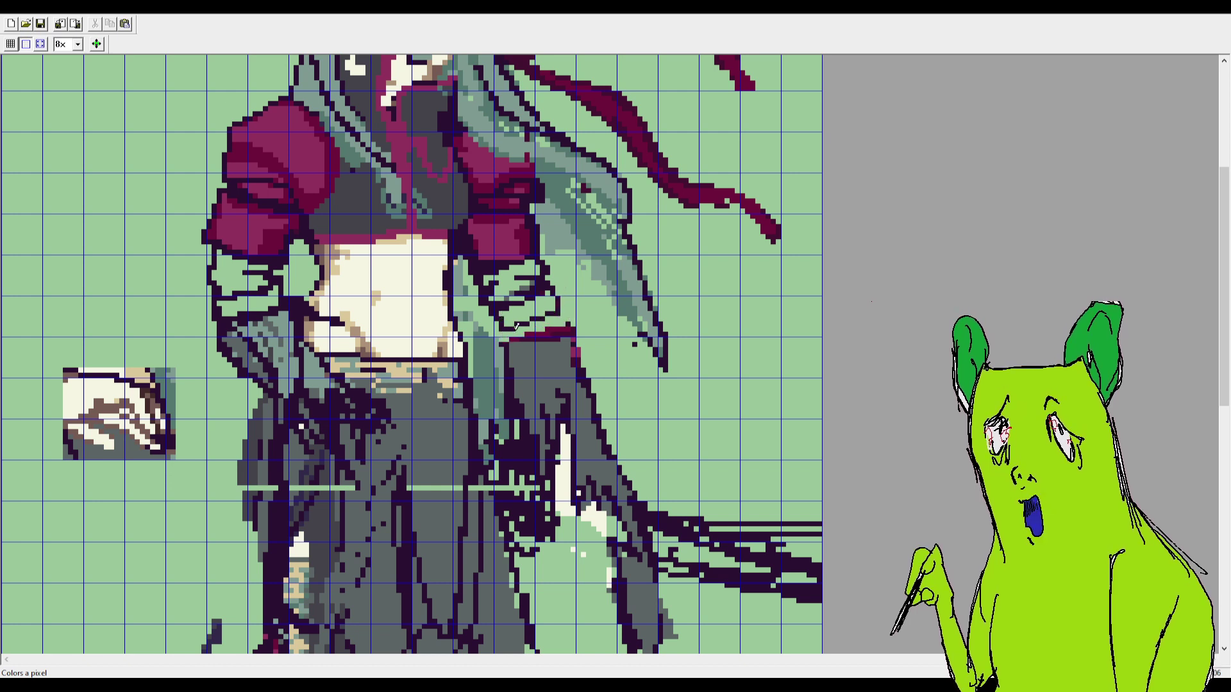
mouse_move(516, 327)
left_mouse_down()
mouse_move(573, 318)
mouse_move(517, 332)
mouse_move(569, 327)
mouse_move(542, 328)
mouse_move(551, 335)
mouse_move(482, 342)
mouse_move(580, 326)
left_mouse_up()
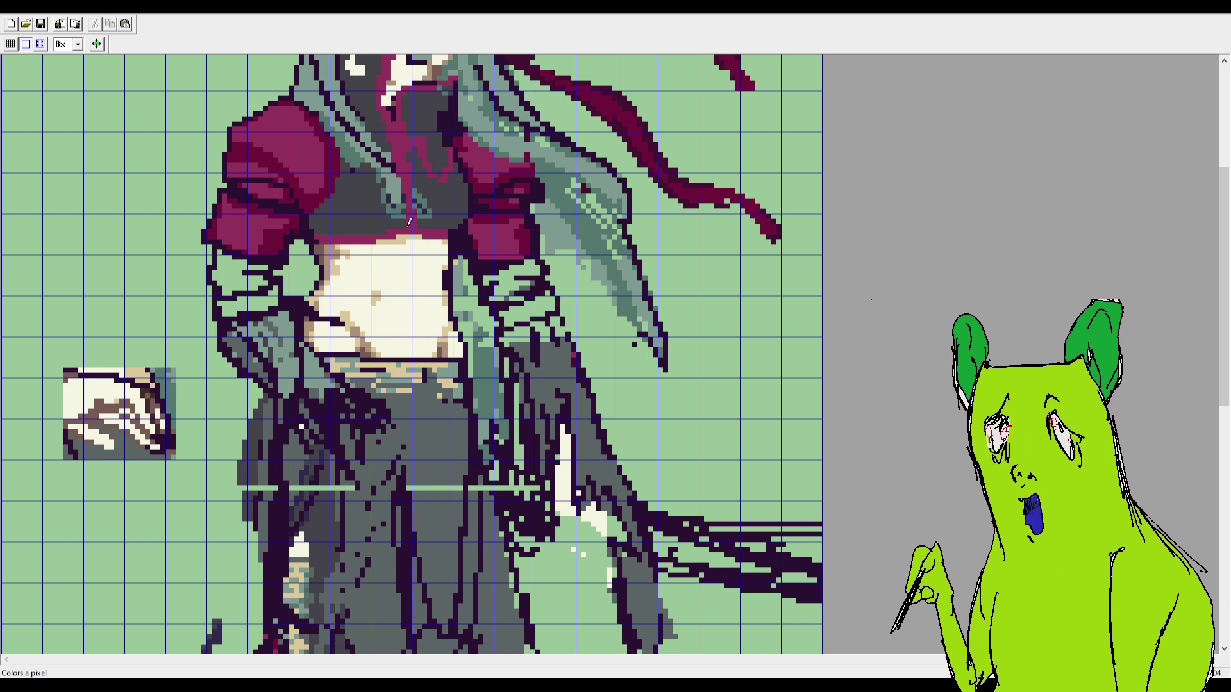
Step: Shift the sandalled foot below the trouser leg outward, away from the other foot, moving its front part farther than the heel
scroll(536, 295, "down", 1)
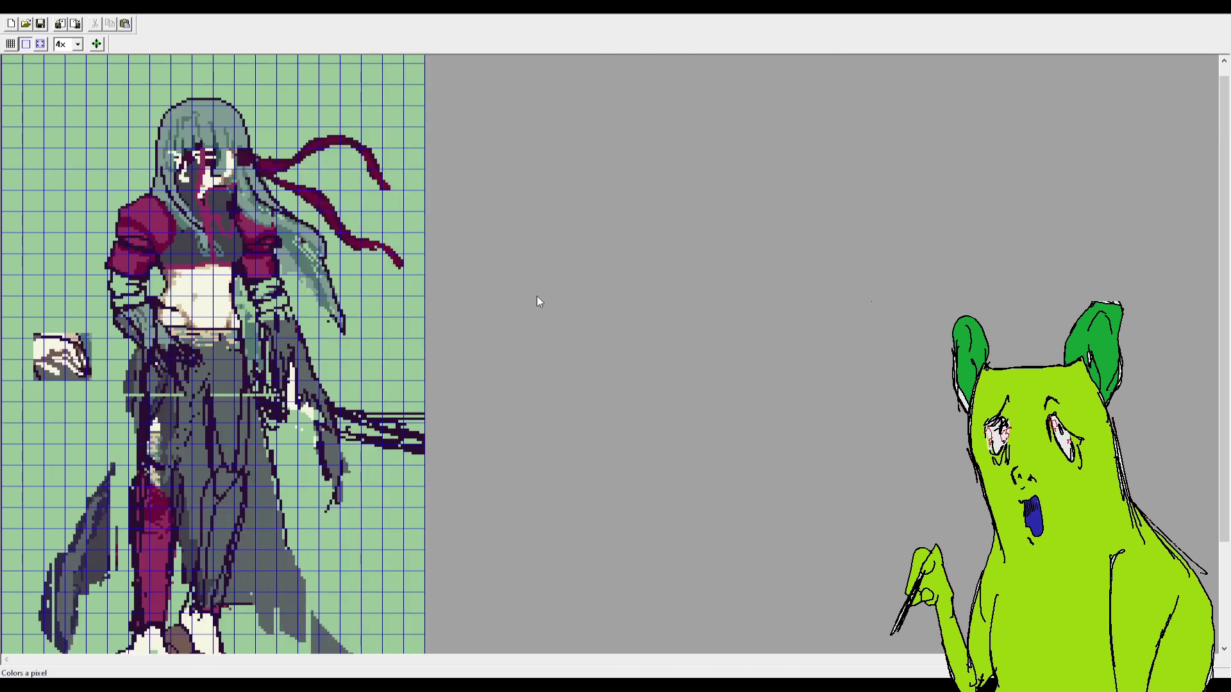
left_click_drag(1216, 226, 1227, 148)
scroll(1224, 275, "up", 3)
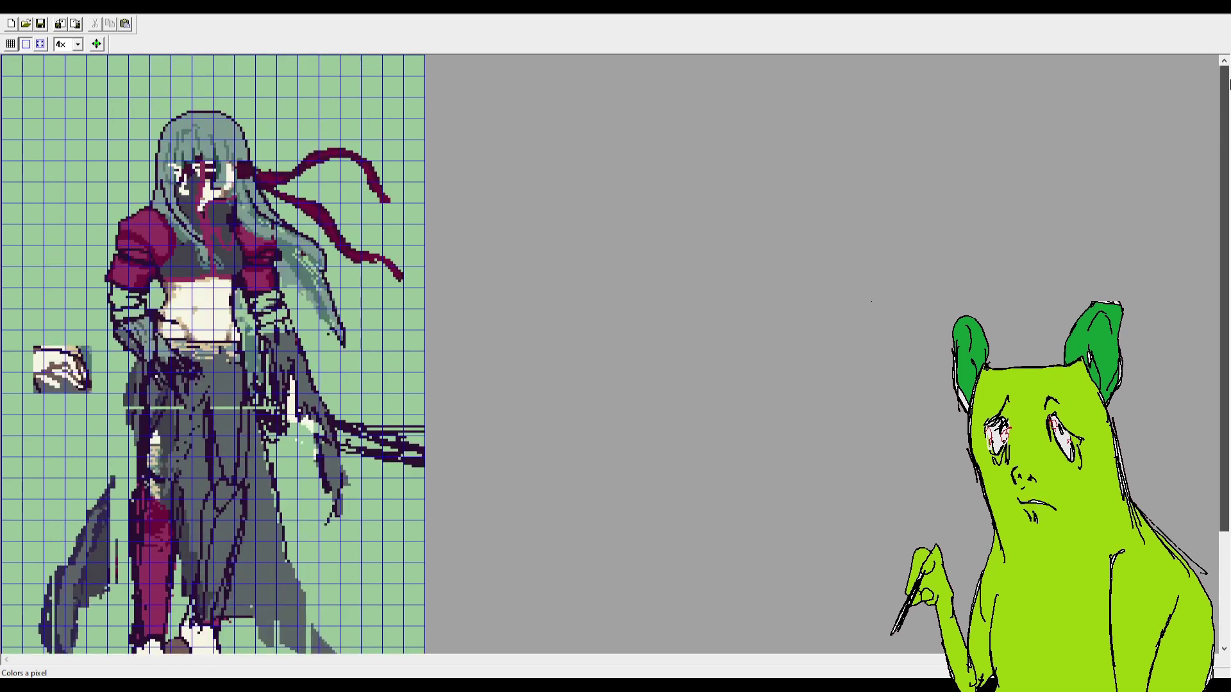
scroll(1224, 275, "down", 3)
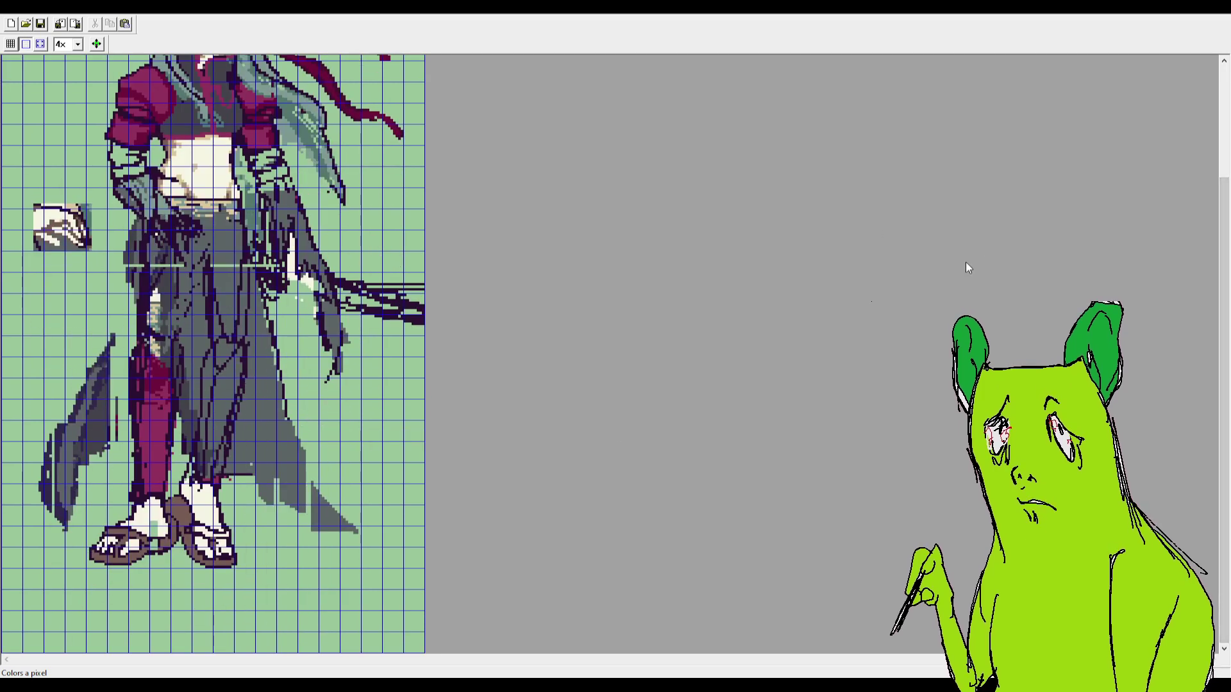
key("s")
left_click_drag(242, 573, 177, 460)
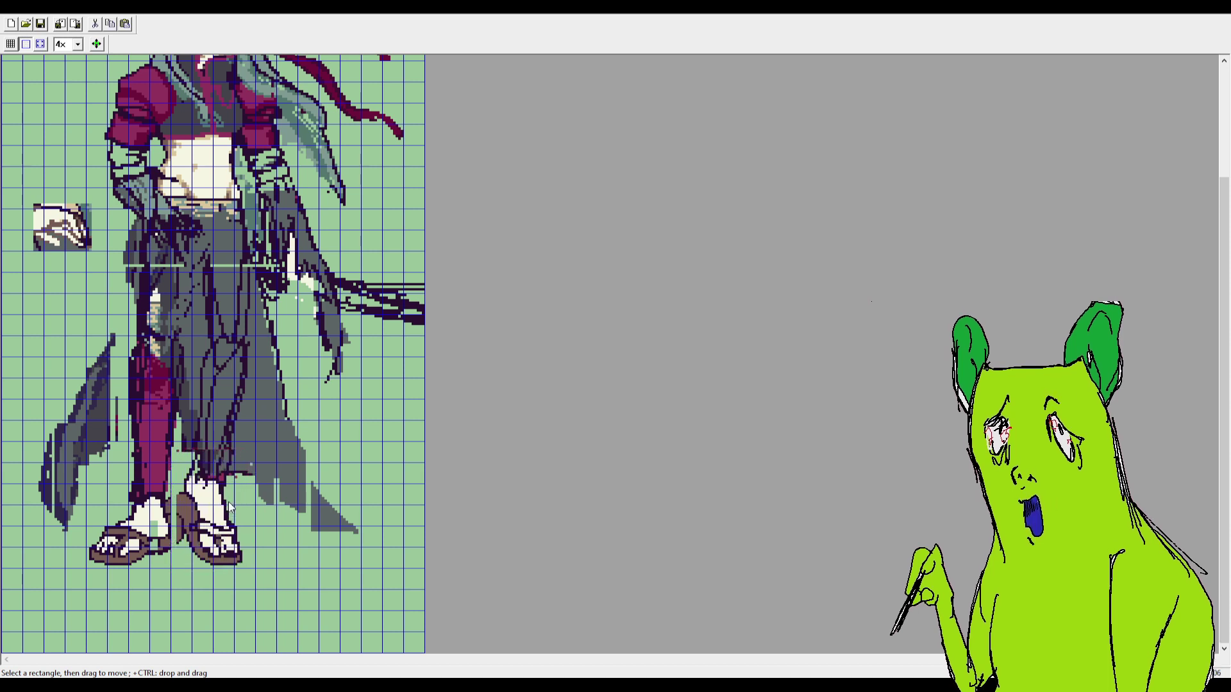
left_click_drag(278, 602, 187, 492)
left_click_drag(221, 550, 259, 571)
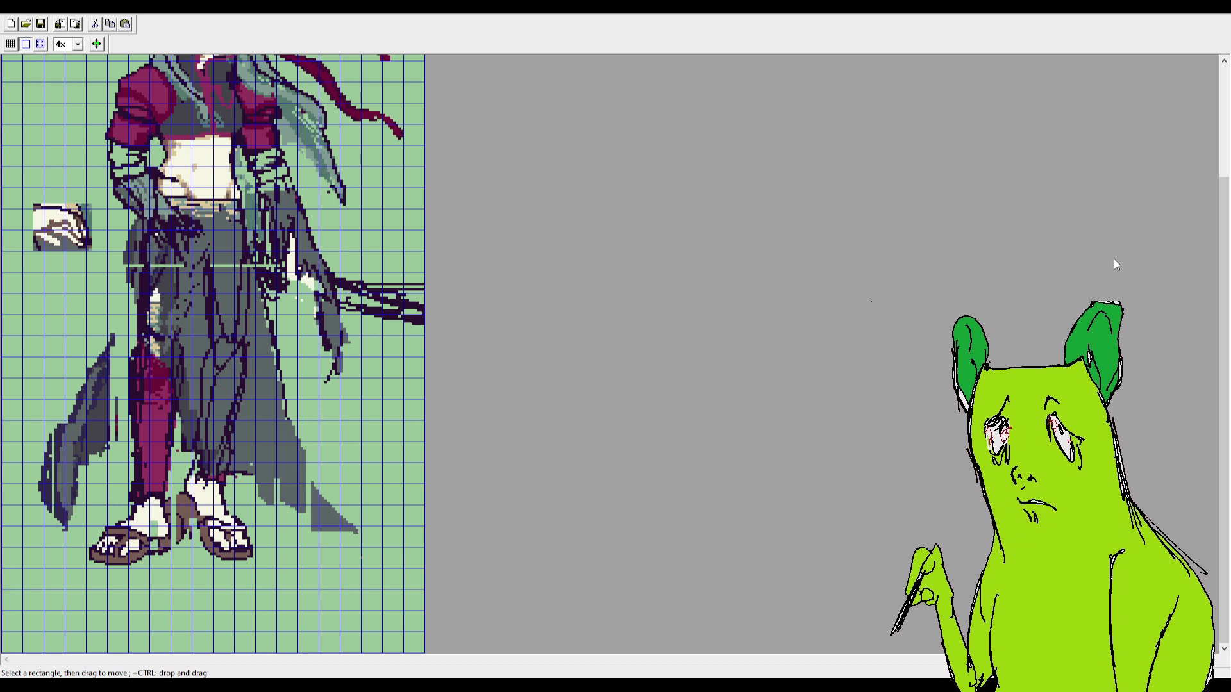
Step: Move the toe end of the sandalled foot below the red legging inward and tidy the gap between the feet
scroll(929, 352, "up", 3)
scroll(741, 443, "down", 2)
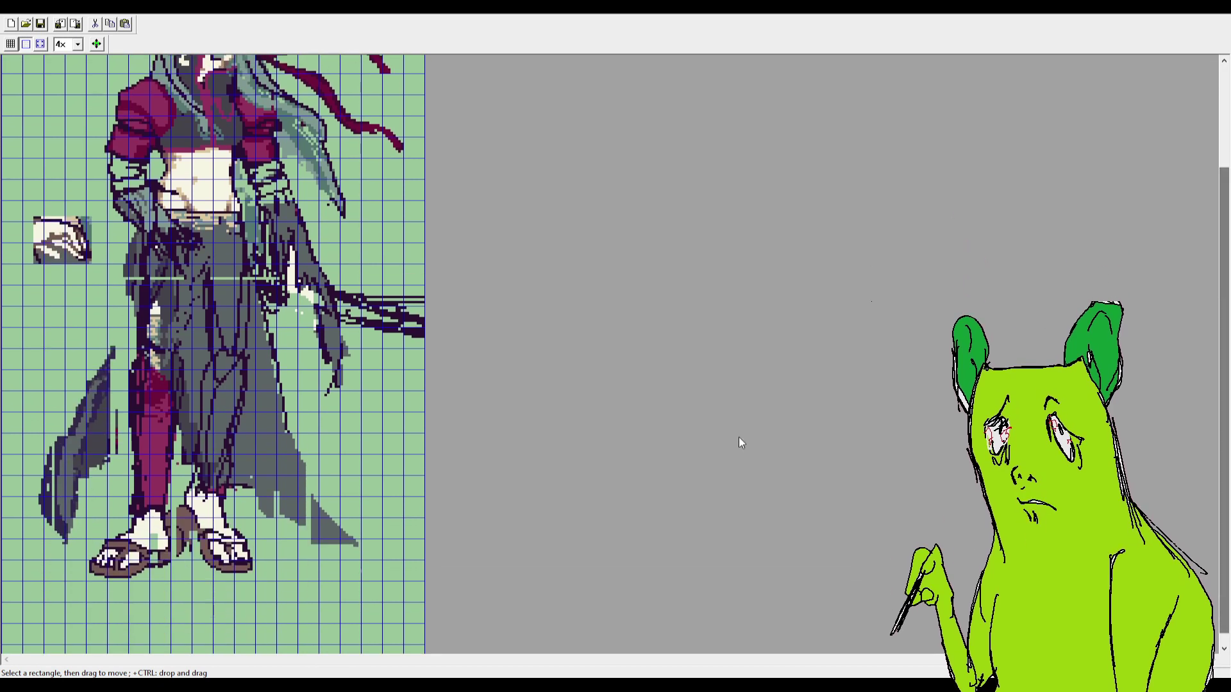
left_click_drag(68, 522, 146, 589)
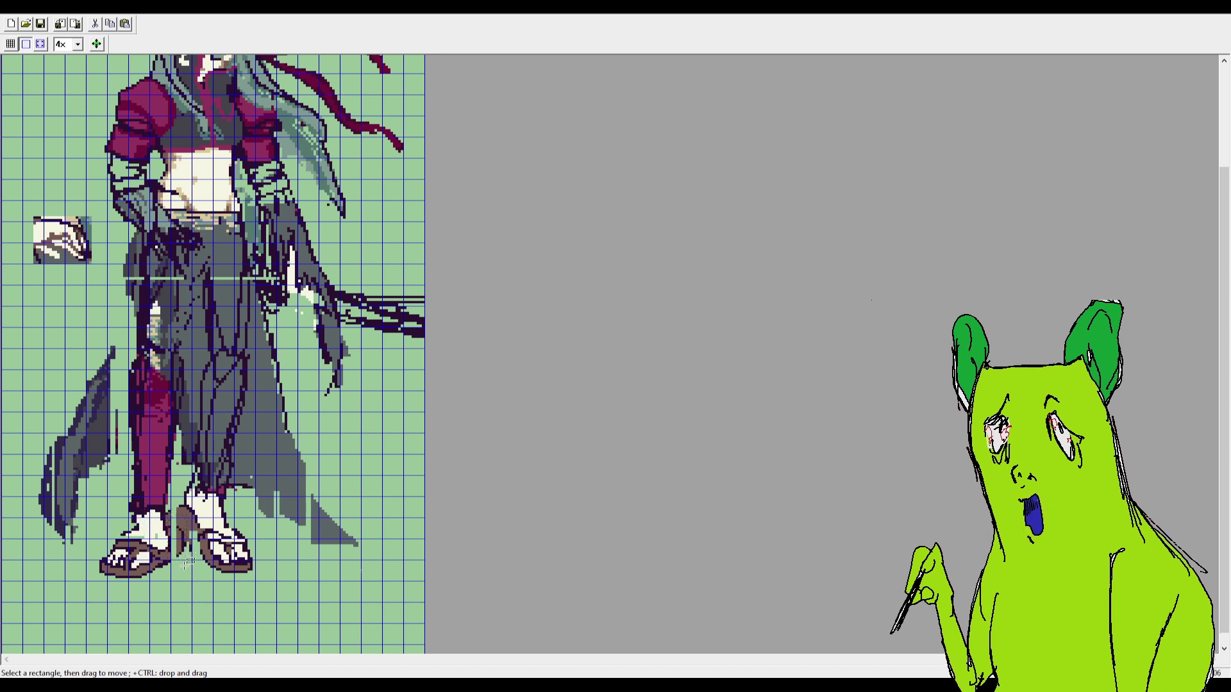
left_click_drag(179, 561, 173, 560)
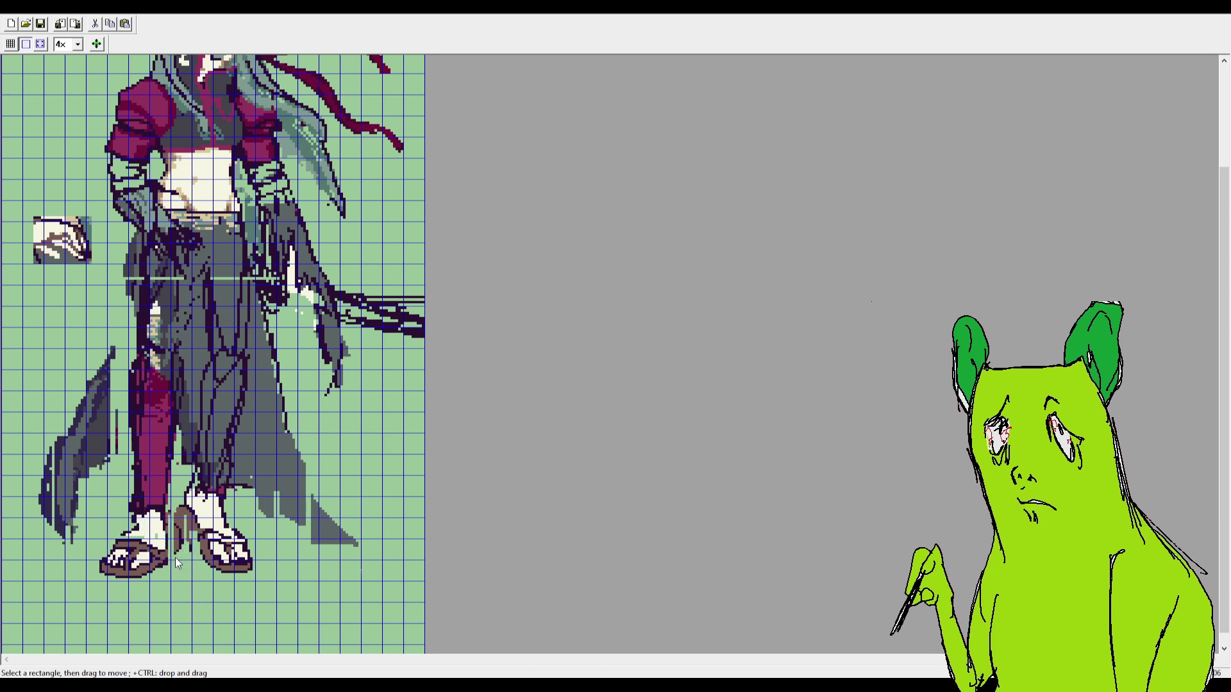